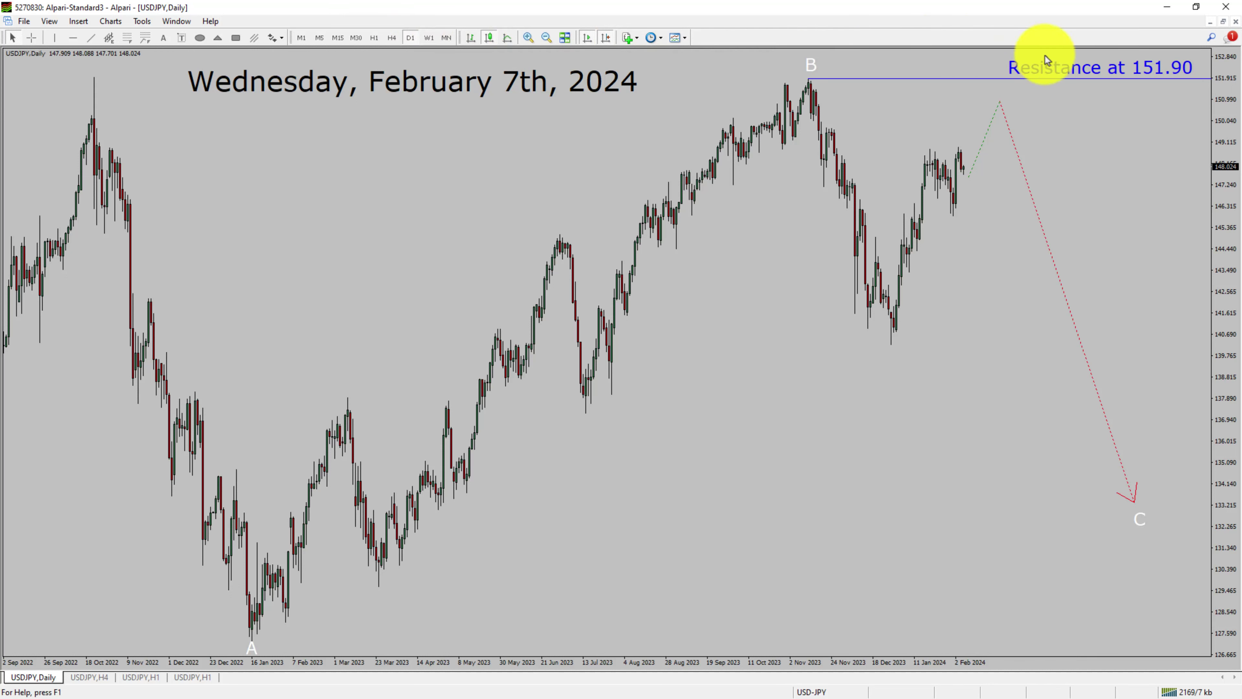
# Measure up to the 151.90 resistance with the crosshair, then bring up the USDJPY H4 chart.
pyautogui.middleClick(1199, 91)
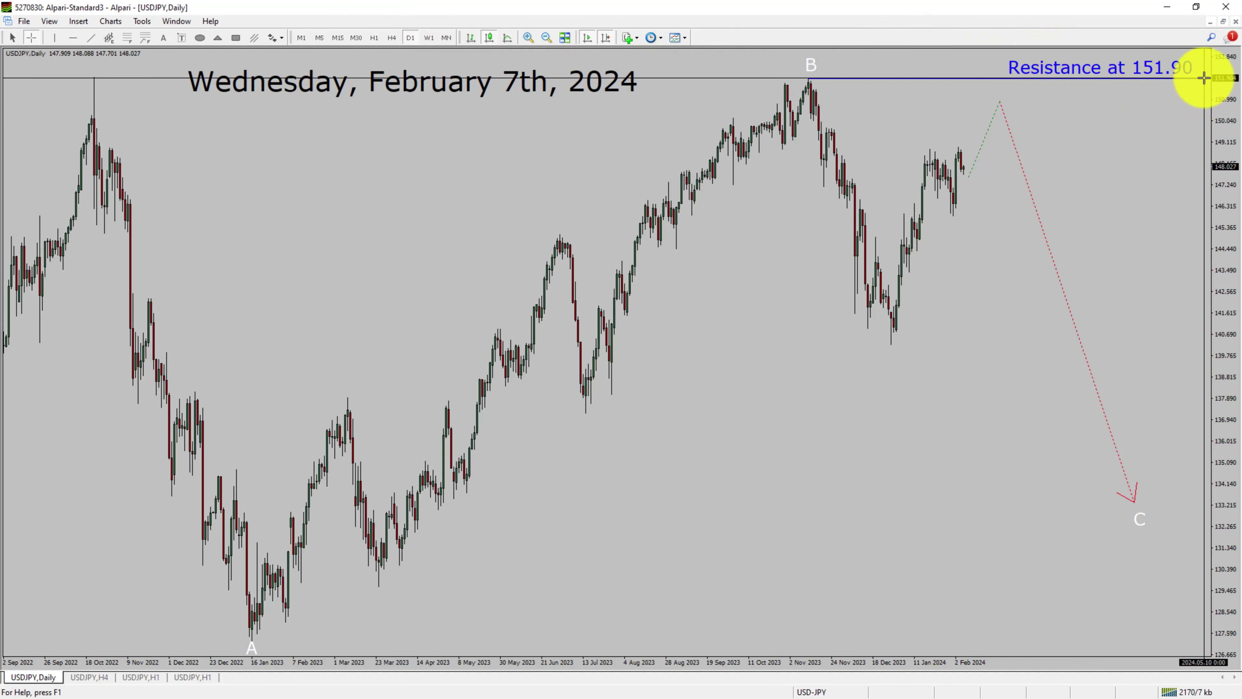
pyautogui.moveTo(1204, 77); pyautogui.dragTo(1203, 79)
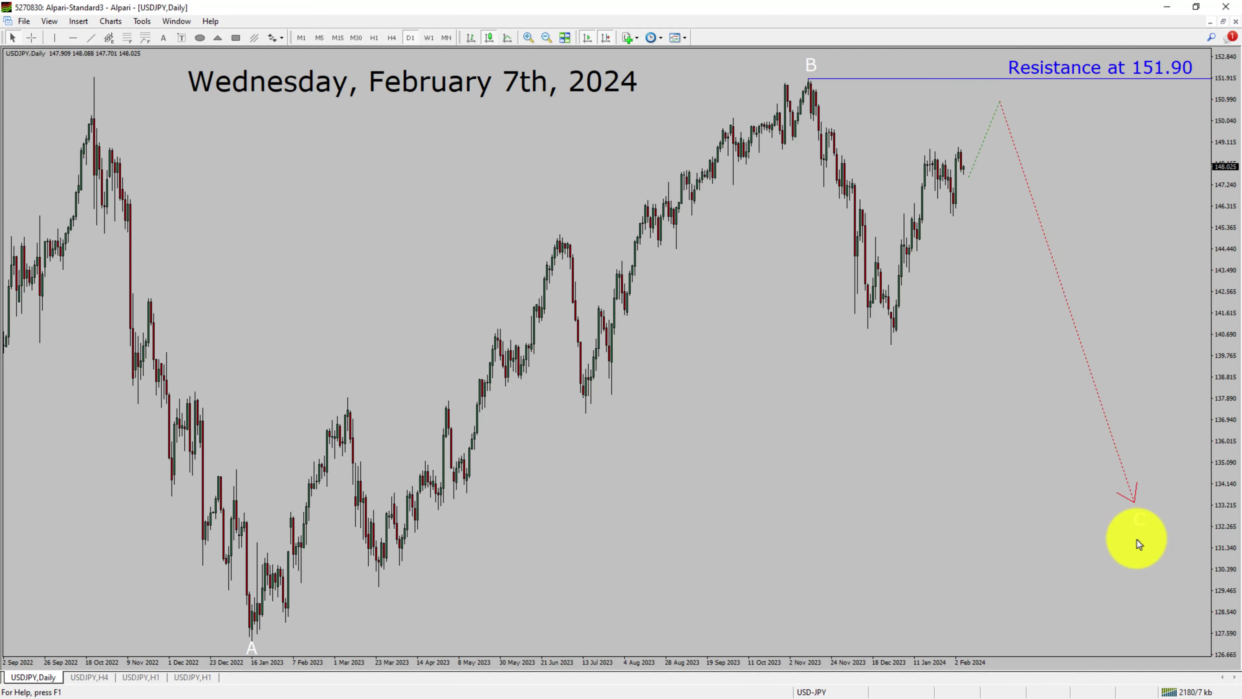
pyautogui.middleClick(1200, 79)
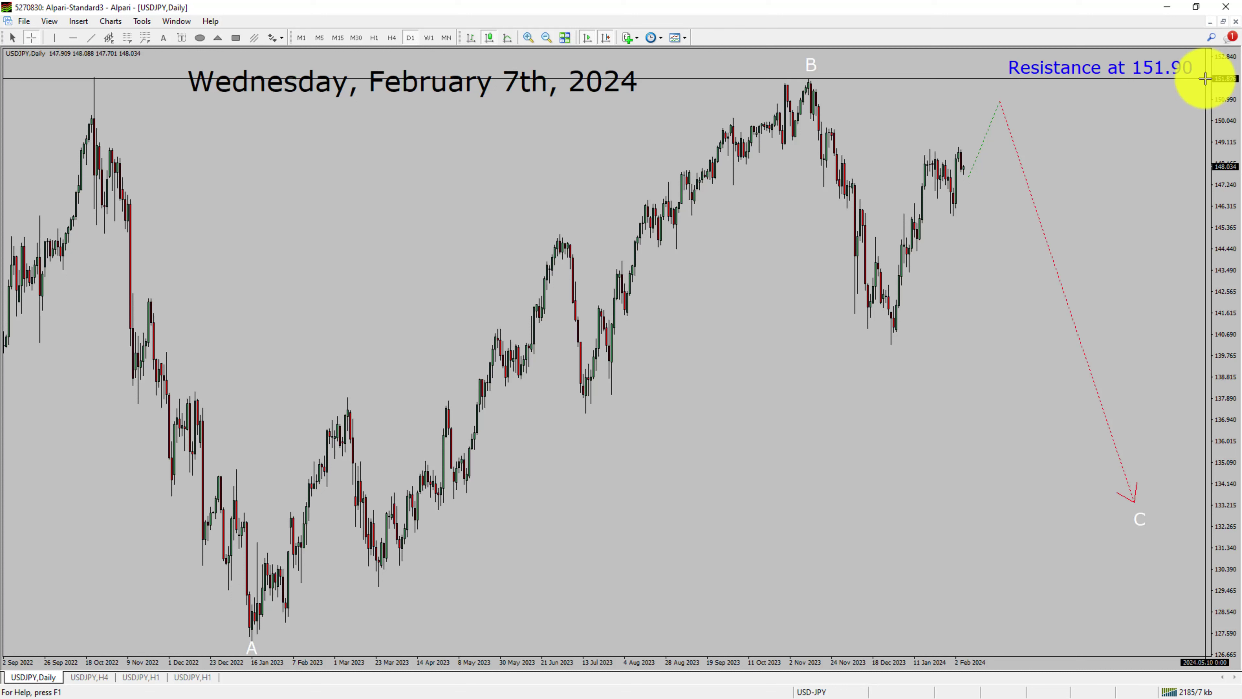
pyautogui.middleClick(1205, 78)
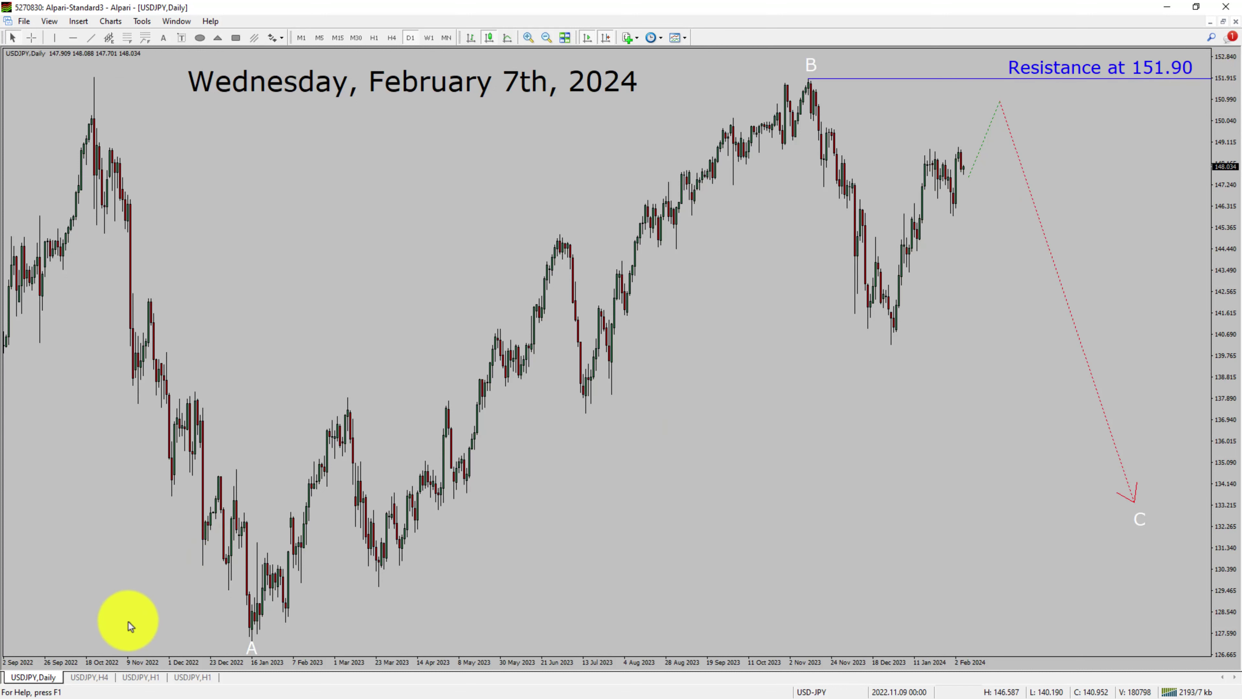
pyautogui.click(90, 676)
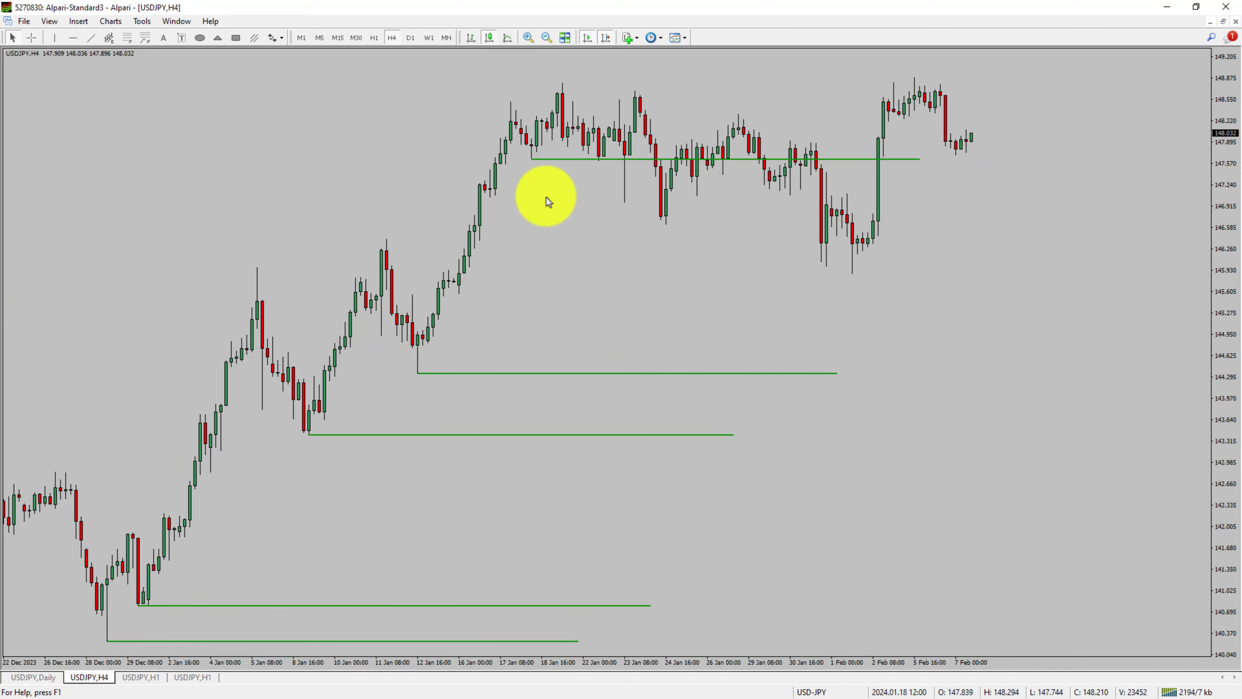
# Check the green trendline's price, then switch to the USDJPY H1 chart with Impulse Wave annotations.
pyautogui.click(551, 160)
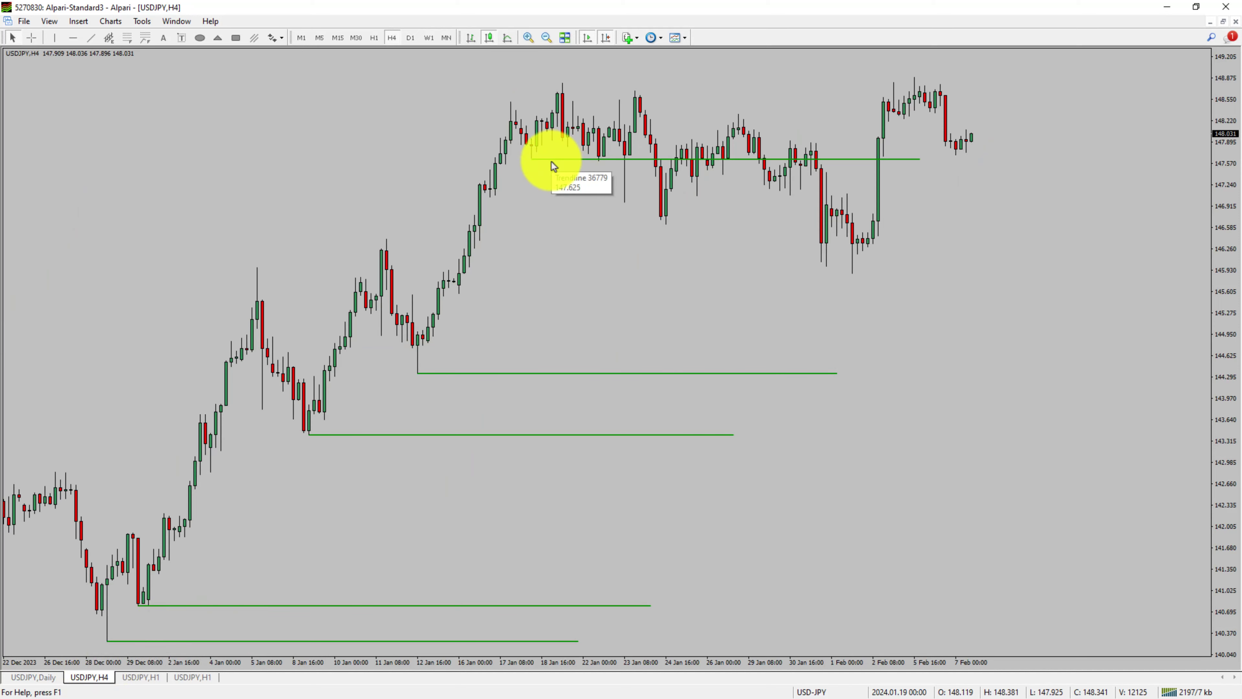
pyautogui.click(975, 239)
pyautogui.click(975, 239)
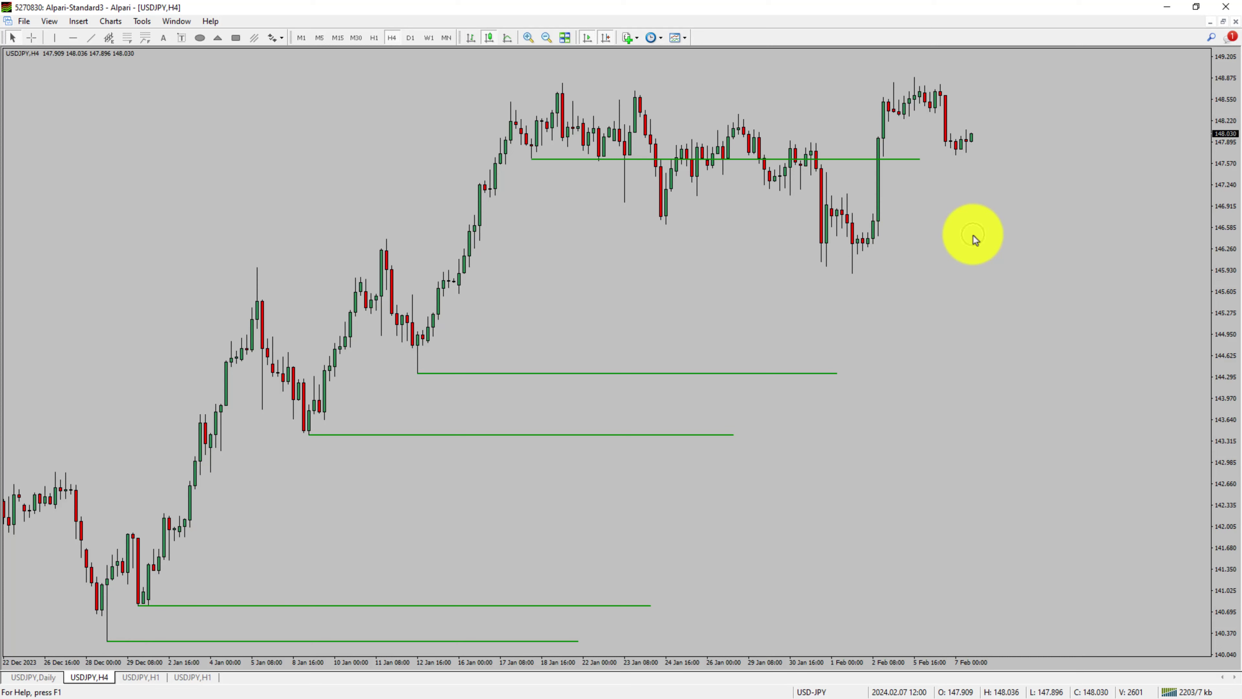
pyautogui.click(145, 679)
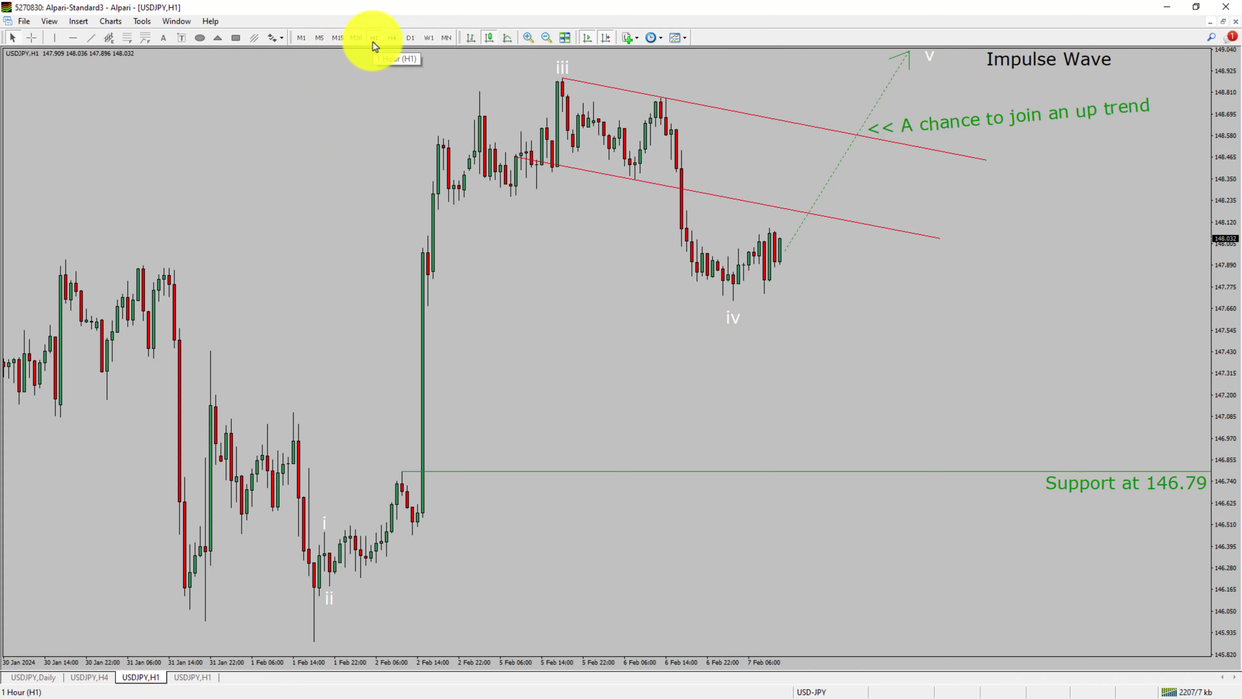
# Read the support and trendline prices with the crosshair, then move to the next USDJPY H1 chart.
pyautogui.middleClick(1204, 470)
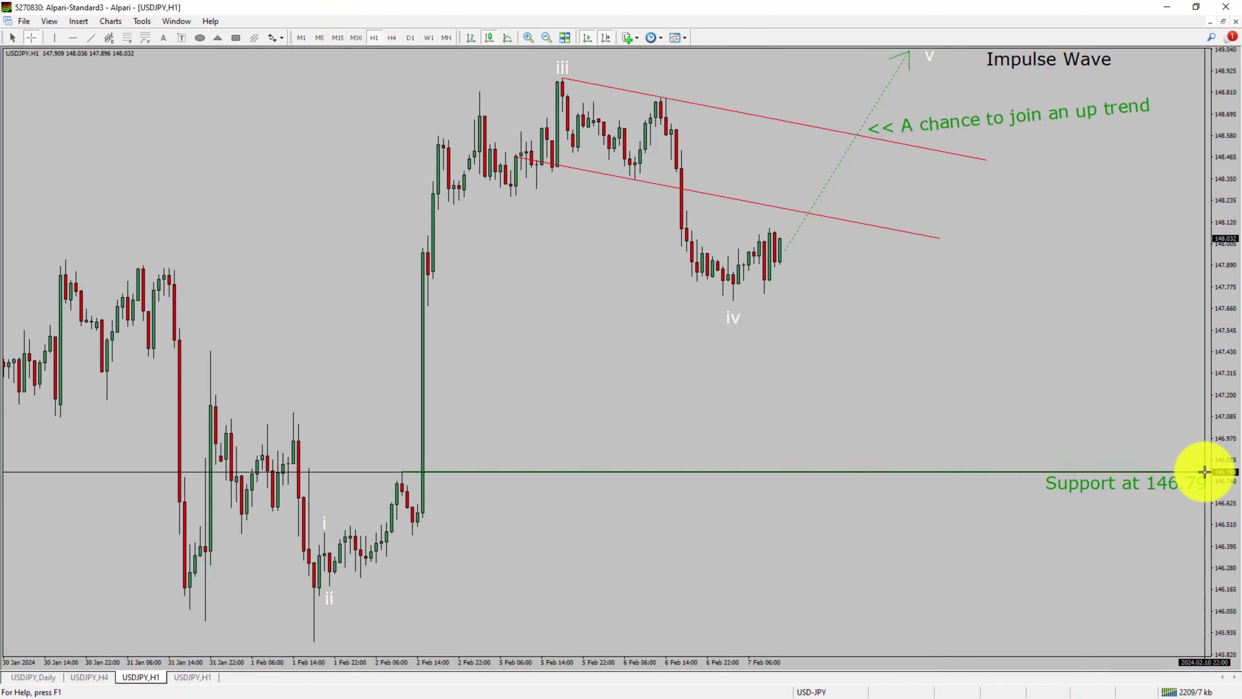
pyautogui.middleClick(1203, 472)
pyautogui.click(761, 264)
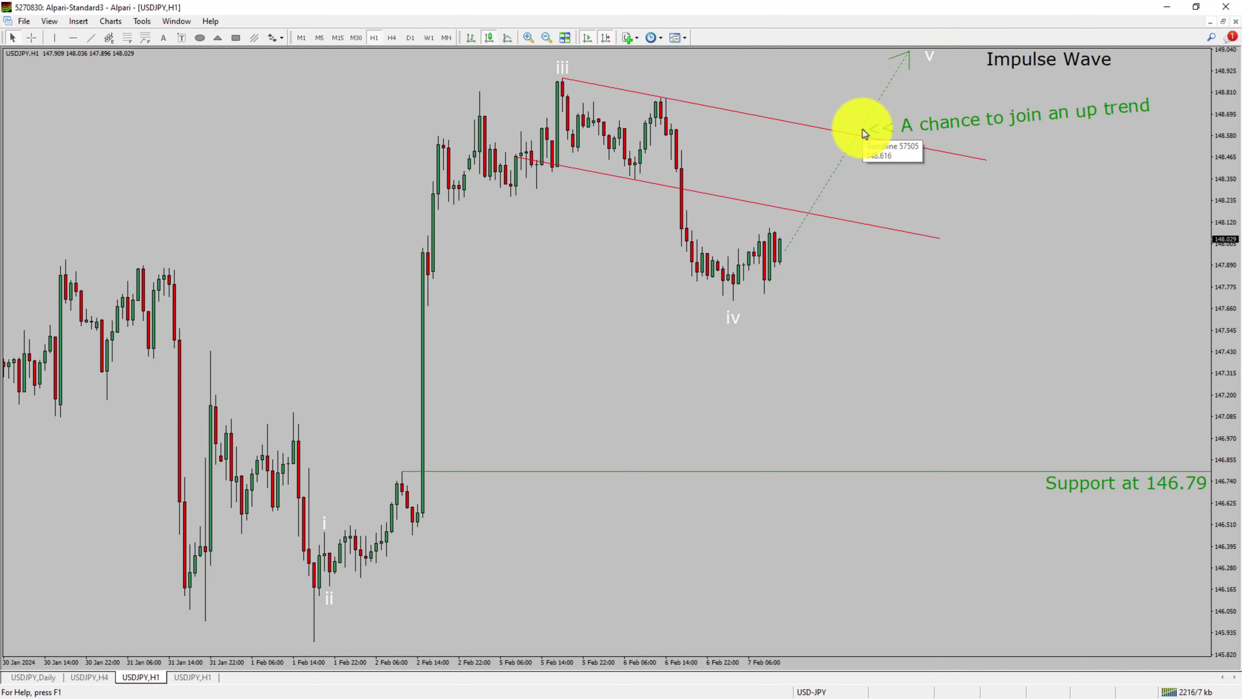
pyautogui.middleClick(1208, 471)
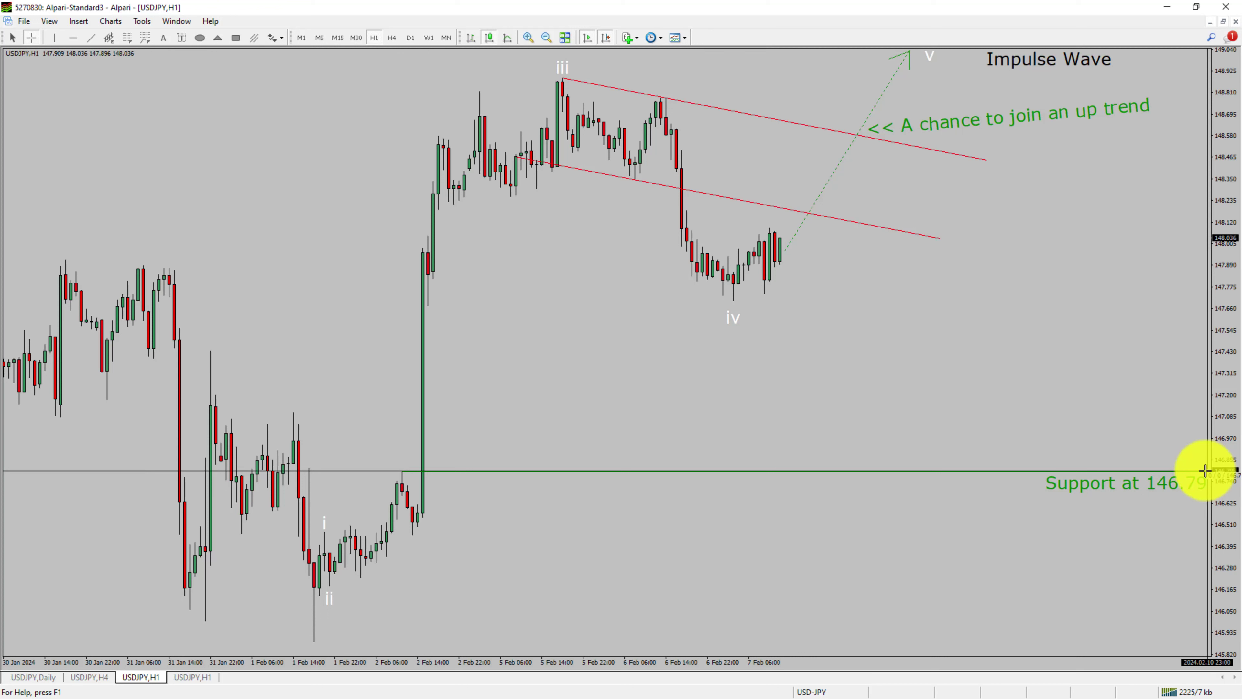
pyautogui.hotkey('ctrl', 'Tab')
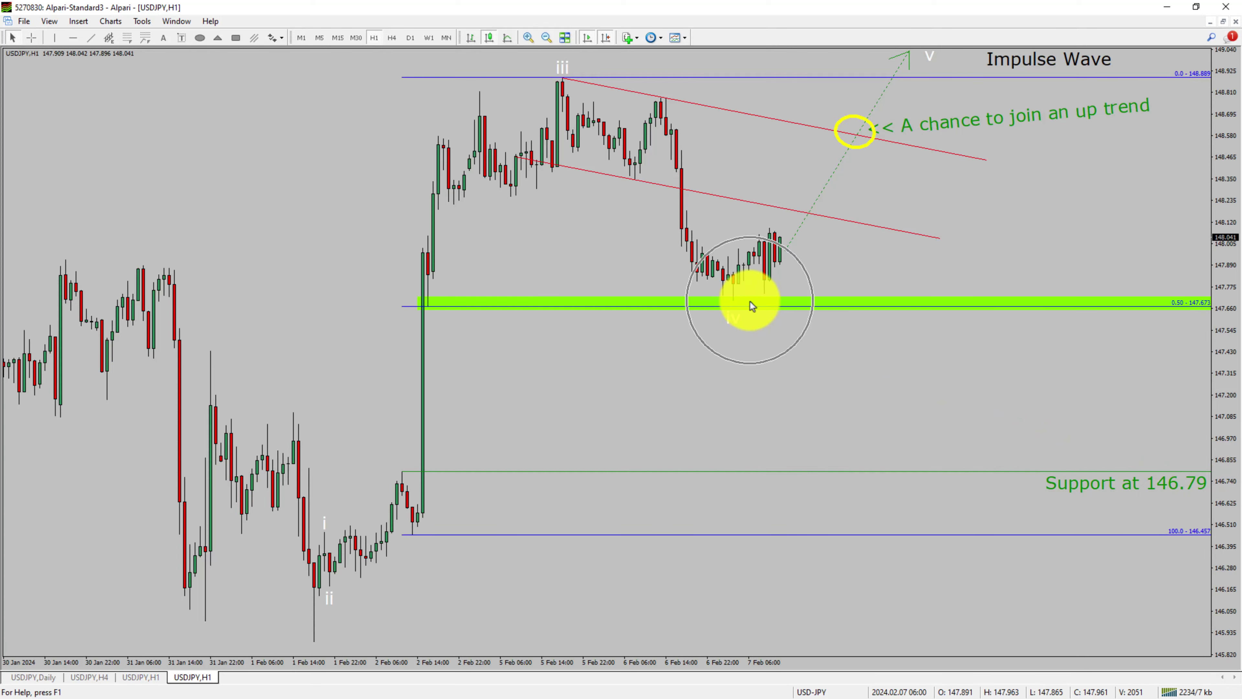
# Check the red trendline's price, then bring up the GBPUSD.c H4 chart.
pyautogui.click(871, 140)
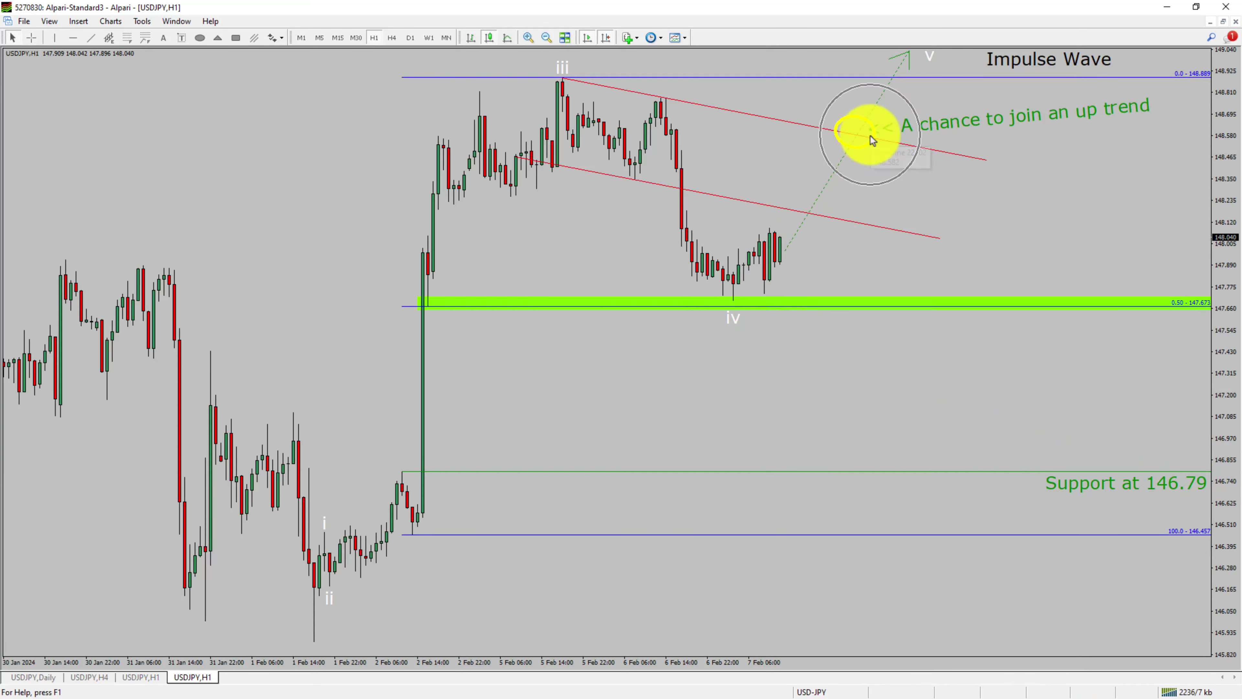
pyautogui.click(425, 289)
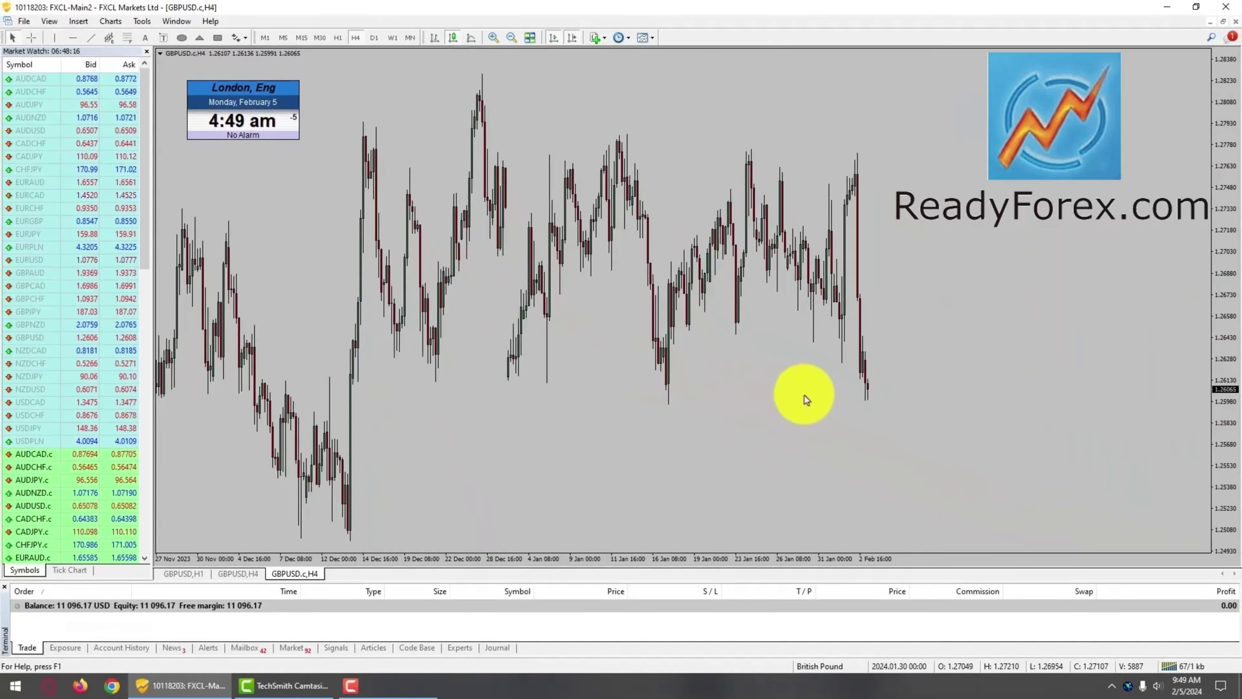
# Place a 0.10-lot GBPUSD.c Sell Limit pending order at 1.2613 from the chart's New Order dialog.
pyautogui.middleClick(806, 399)
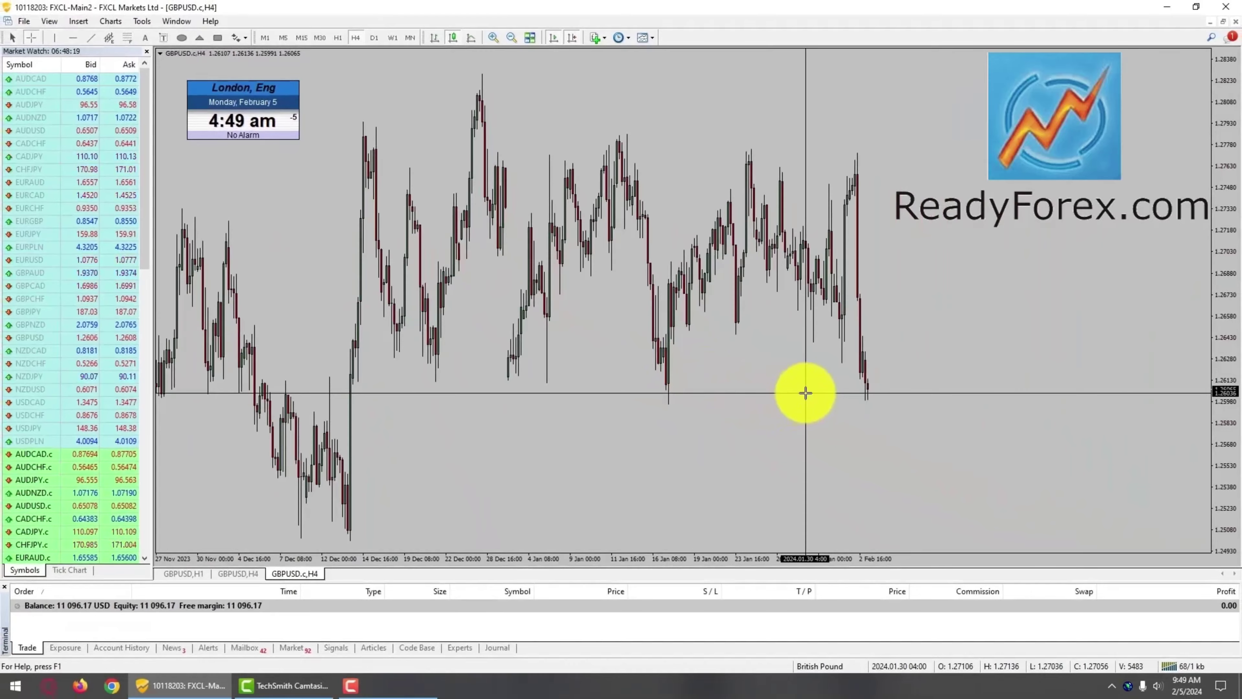
pyautogui.rightClick(674, 171)
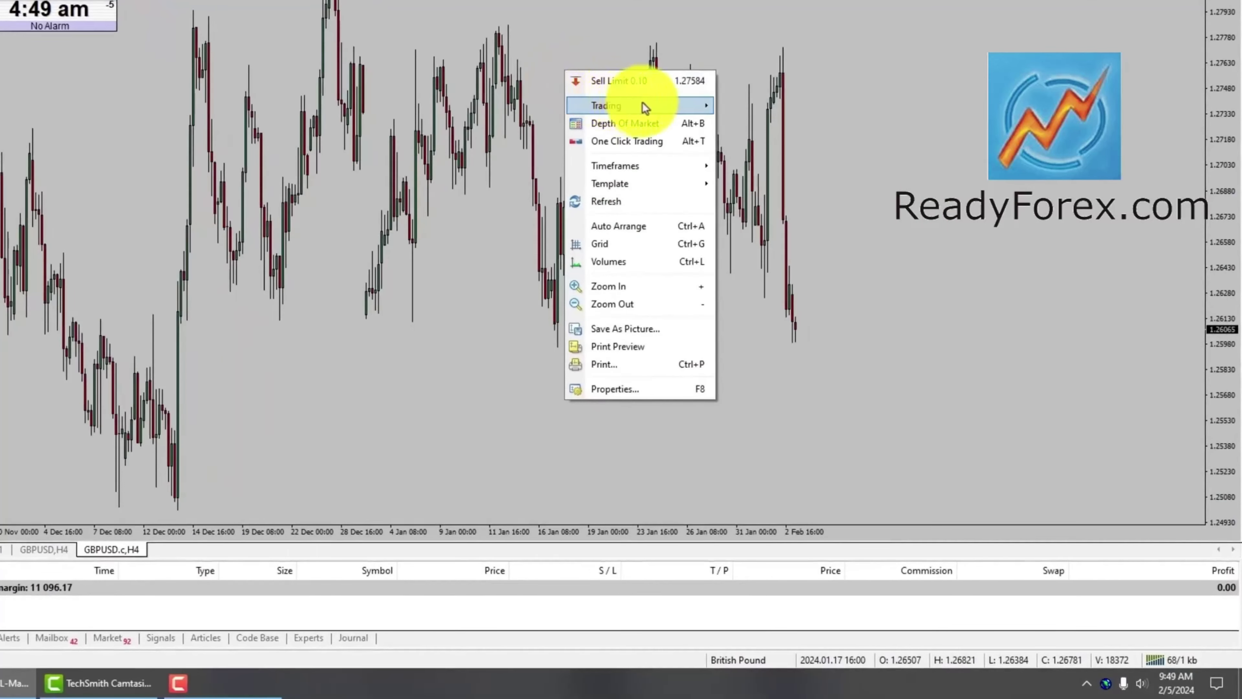
pyautogui.moveTo(646, 108)
pyautogui.click(763, 174)
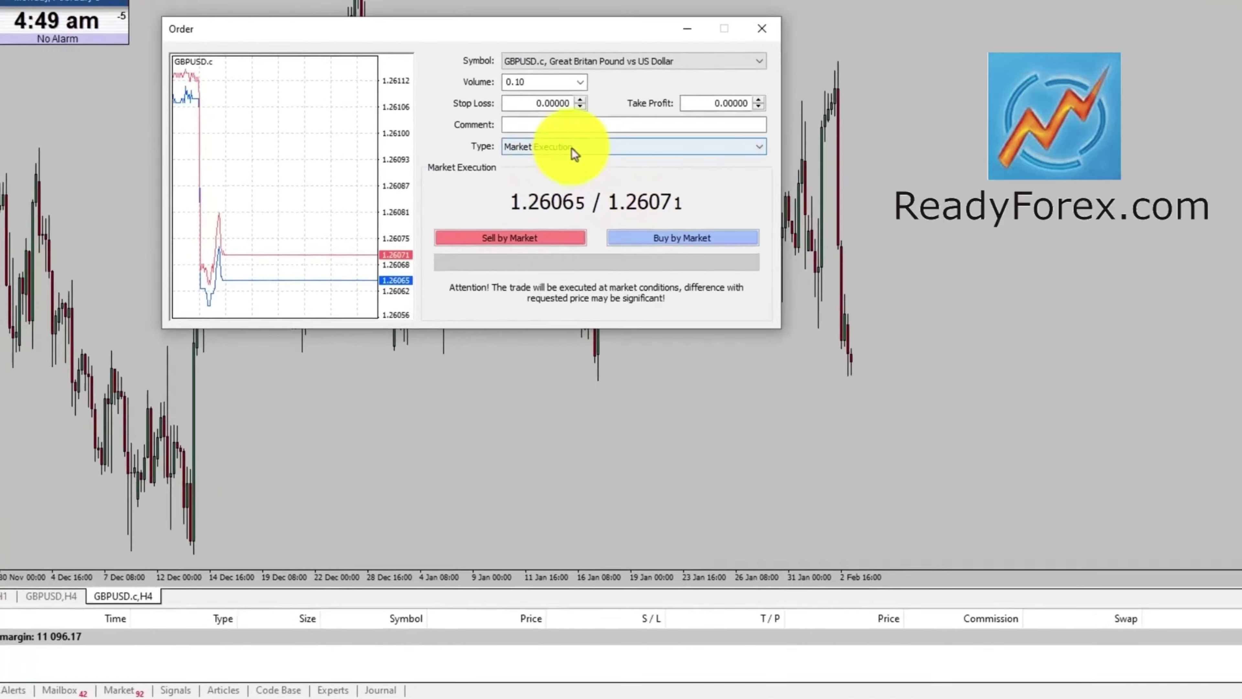
pyautogui.click(548, 127)
pyautogui.click(520, 147)
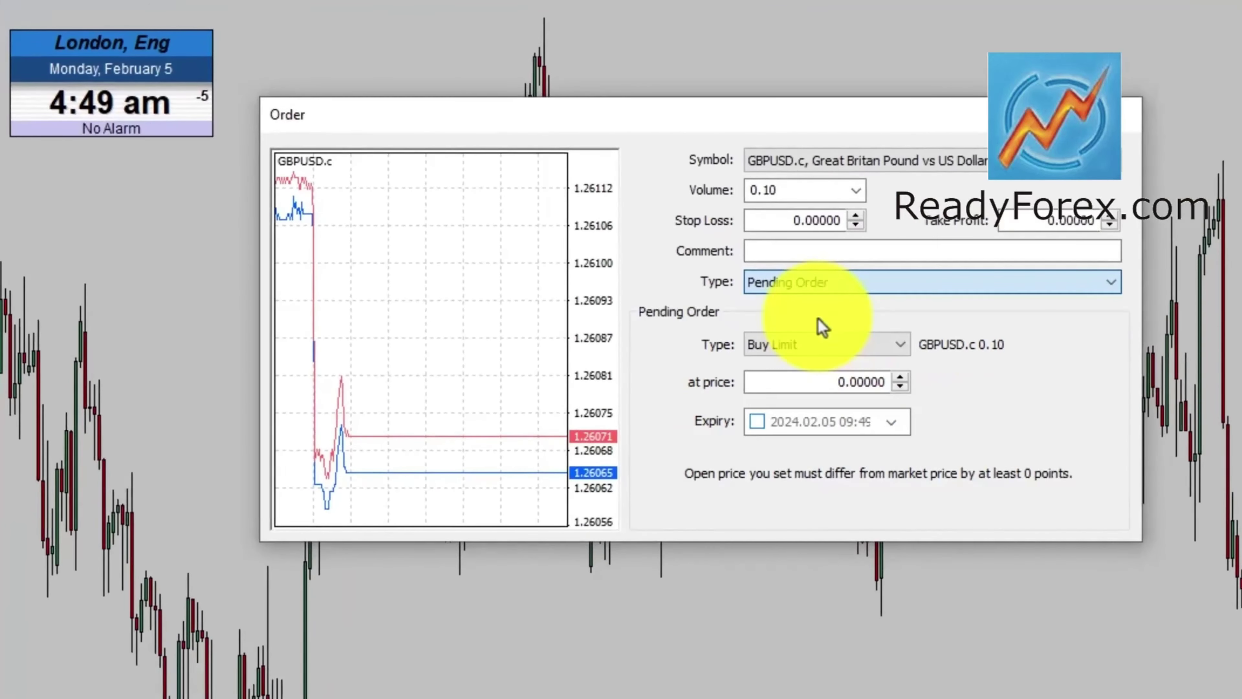
pyautogui.click(805, 350)
pyautogui.click(803, 381)
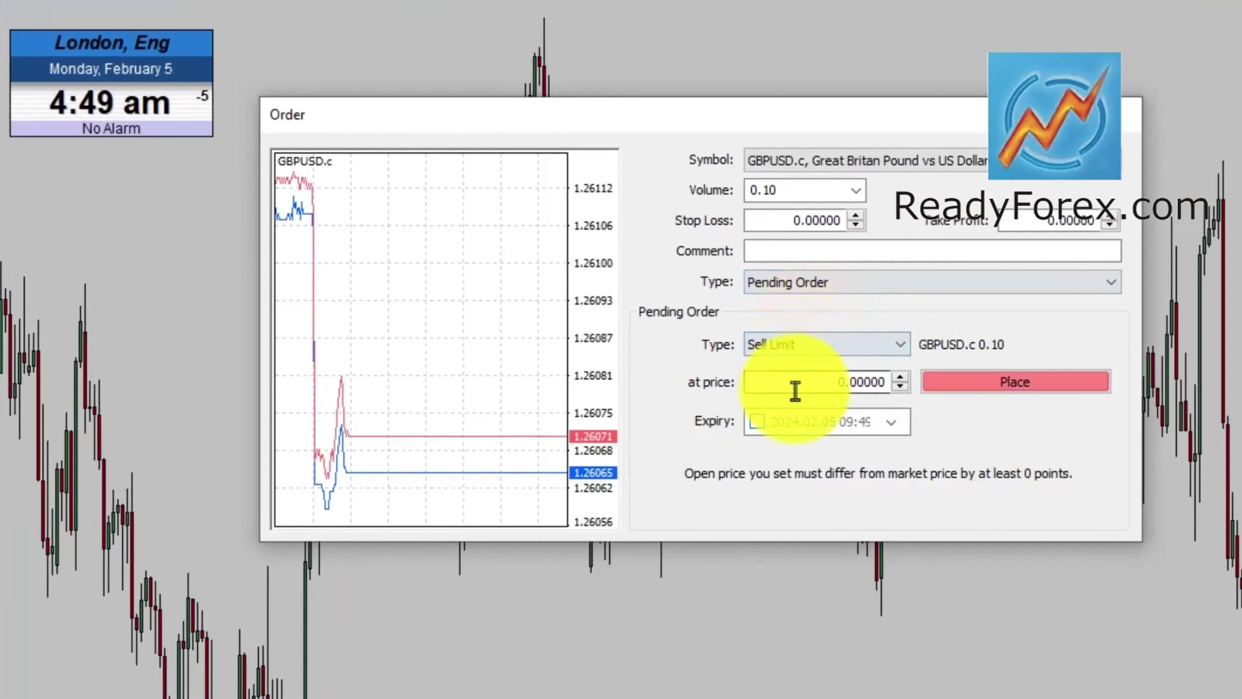
pyautogui.doubleClick(799, 384)
pyautogui.write('1.26')
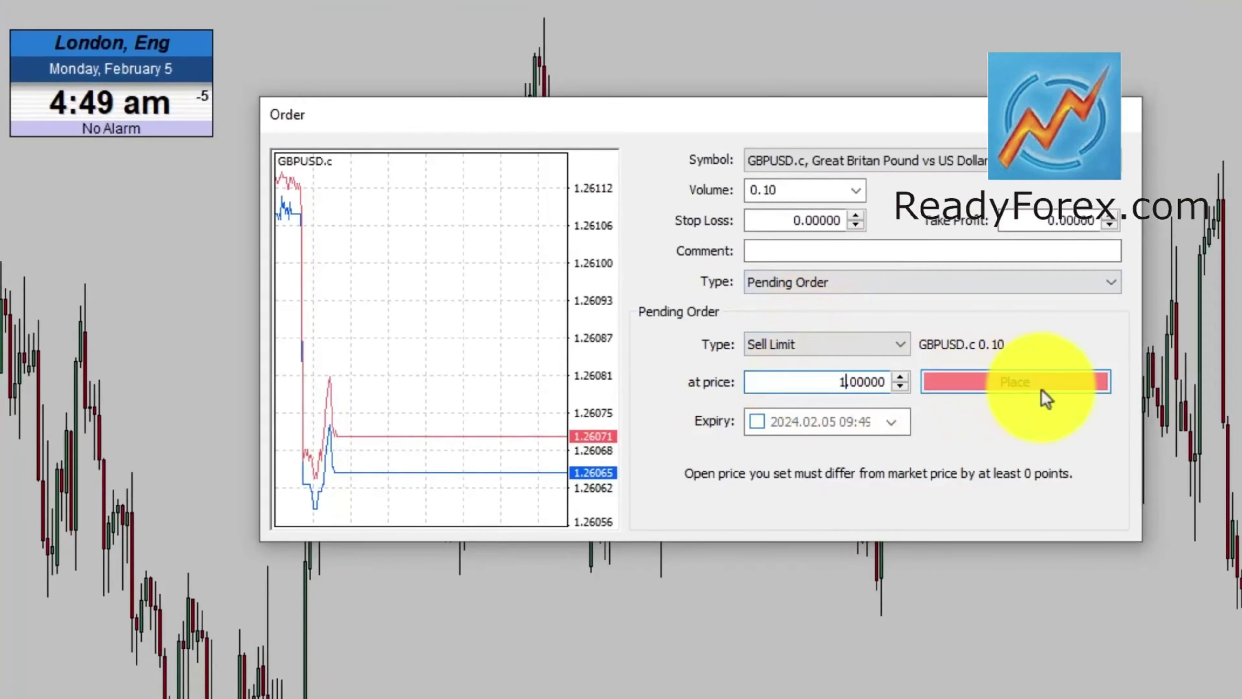
pyautogui.write('130')
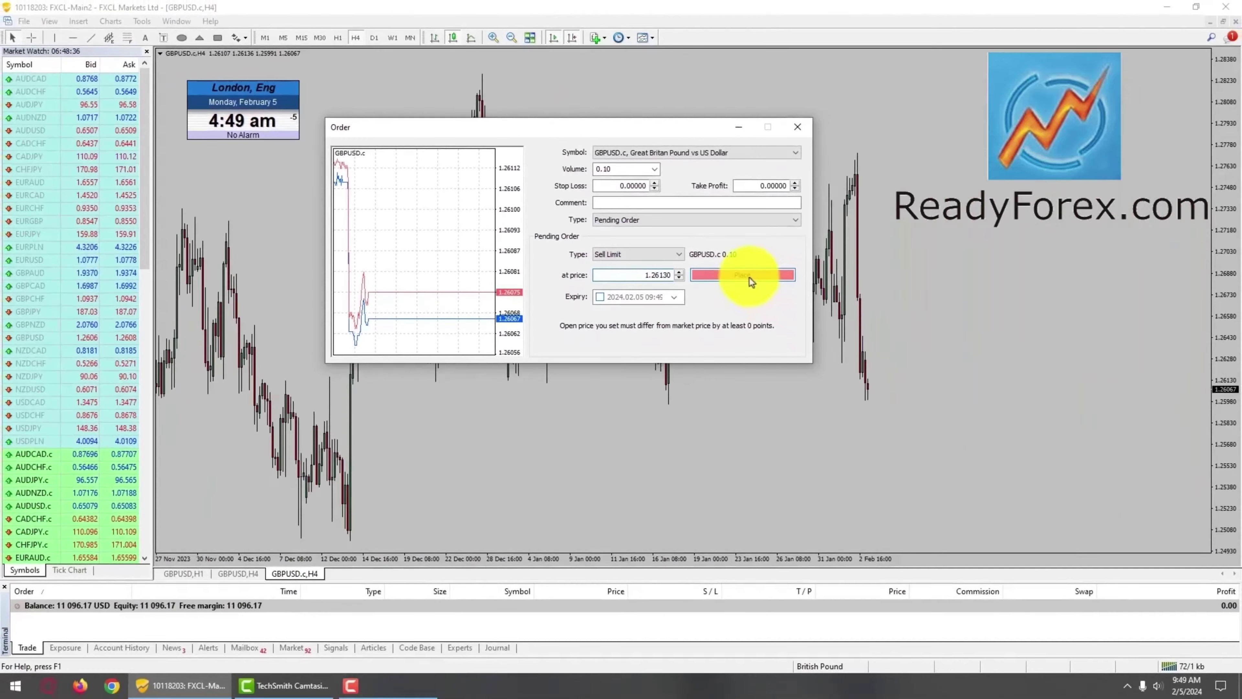
pyautogui.click(1042, 390)
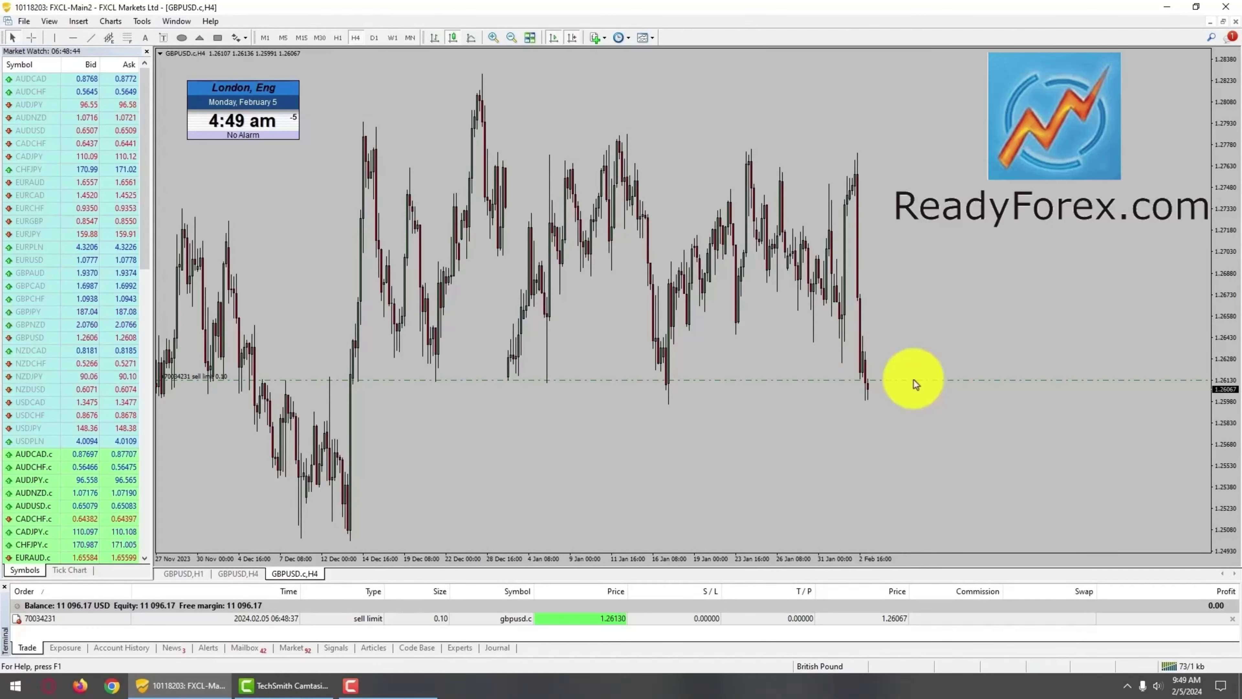
# Set a 1.27710 stop loss on the pending GBPUSD.c sell limit order.
pyautogui.moveTo(693, 584); pyautogui.dragTo(699, 549)
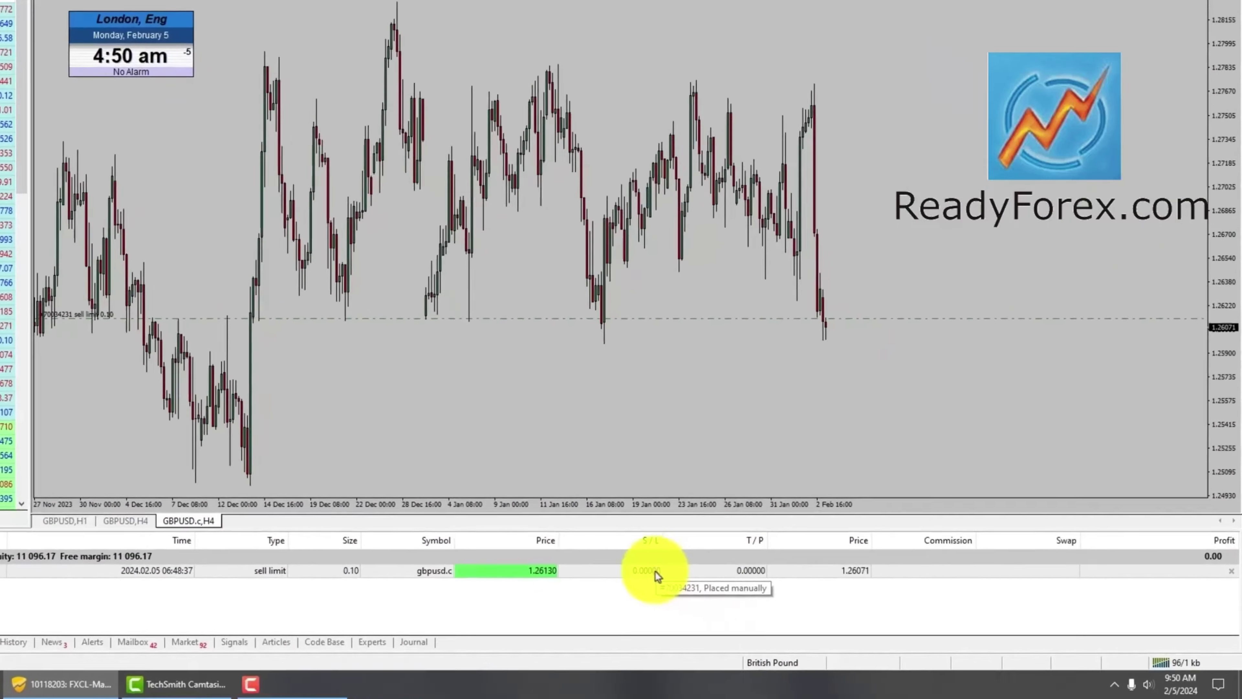
pyautogui.click(717, 588)
pyautogui.rightClick(559, 552)
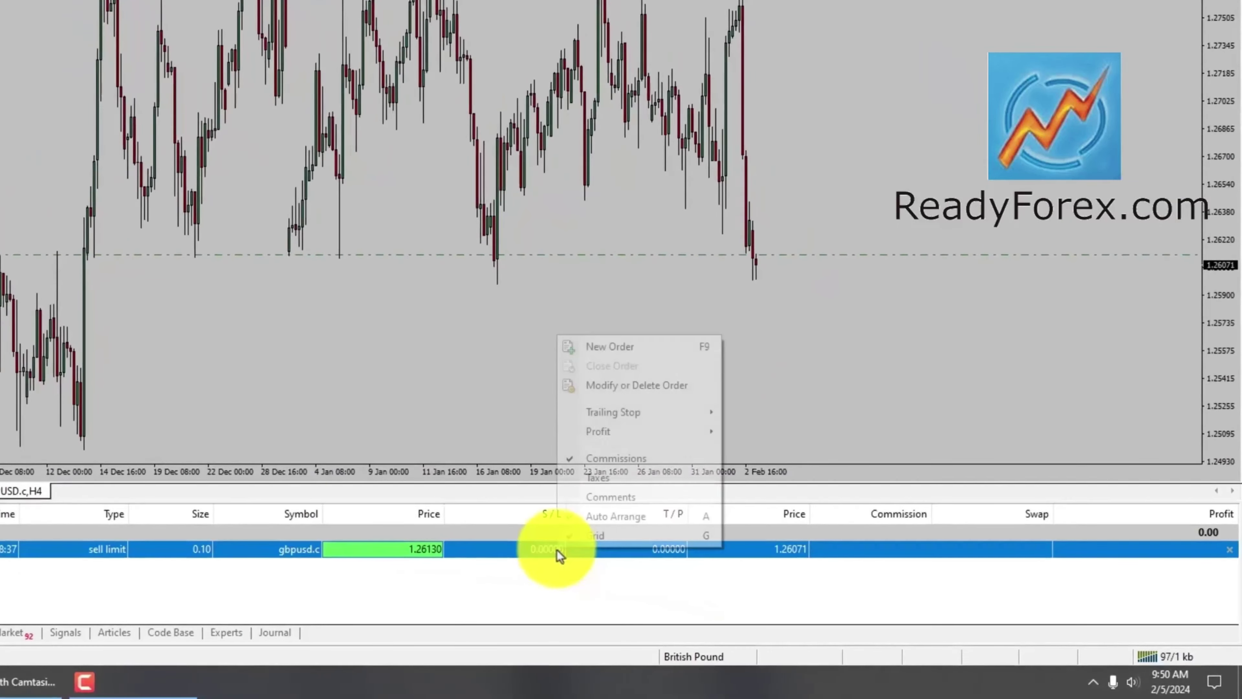
pyautogui.click(621, 385)
pyautogui.moveTo(443, 25); pyautogui.dragTo(384, 40)
pyautogui.click(386, 213)
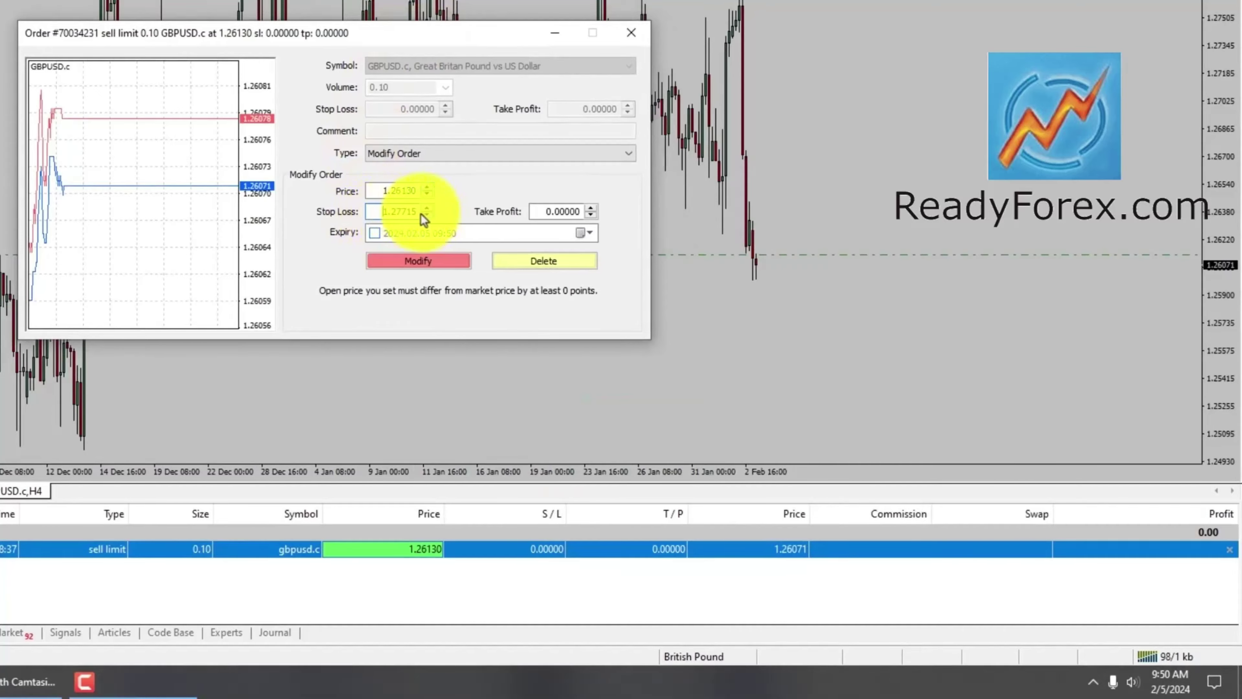
pyautogui.click(425, 215)
pyautogui.click(425, 215)
pyautogui.click(426, 215)
pyautogui.click(425, 214)
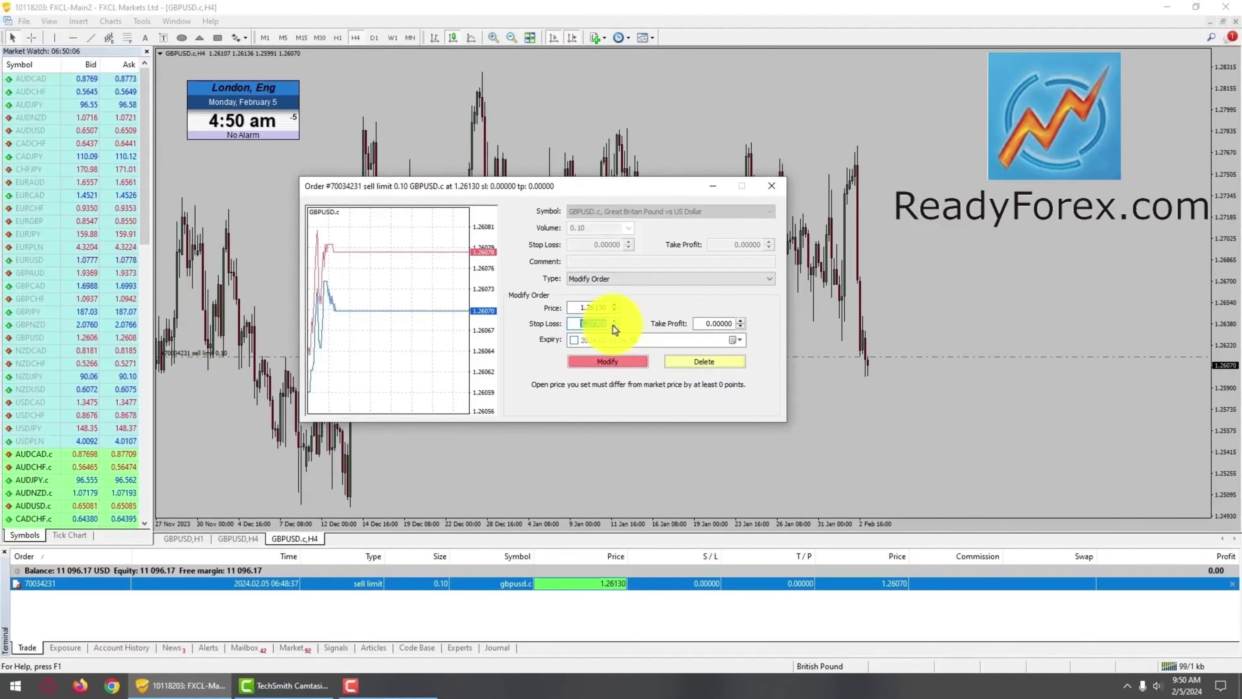
pyautogui.click(442, 224)
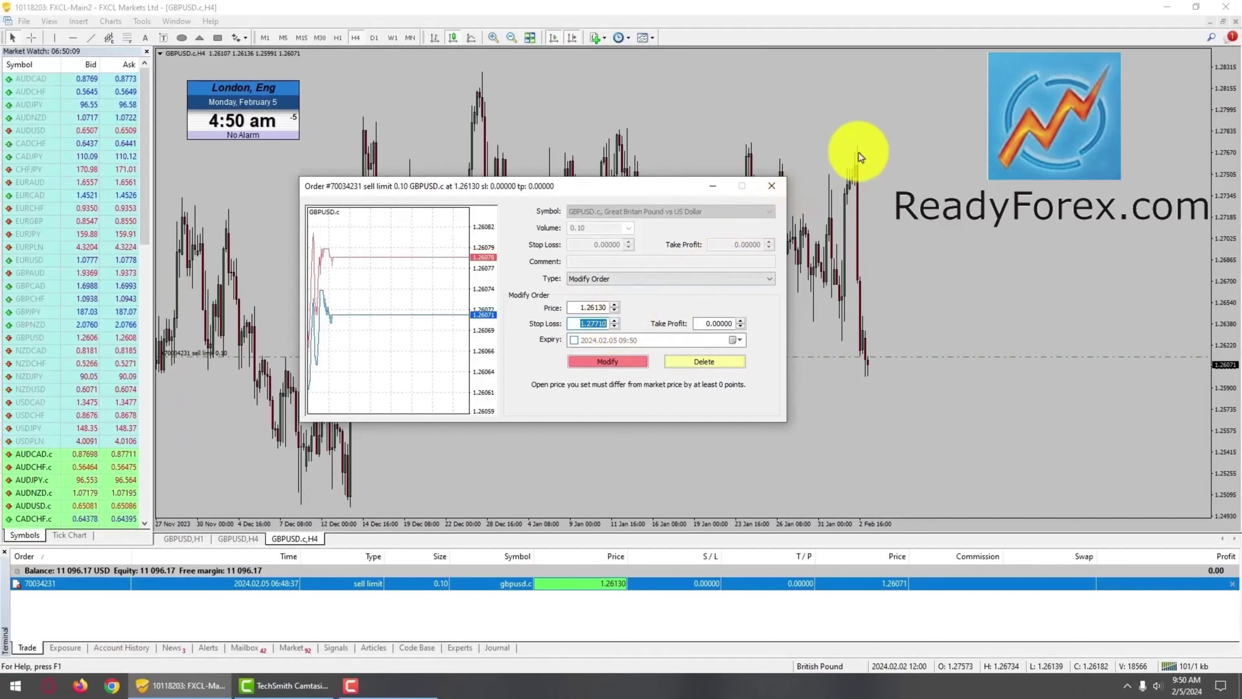
pyautogui.click(621, 362)
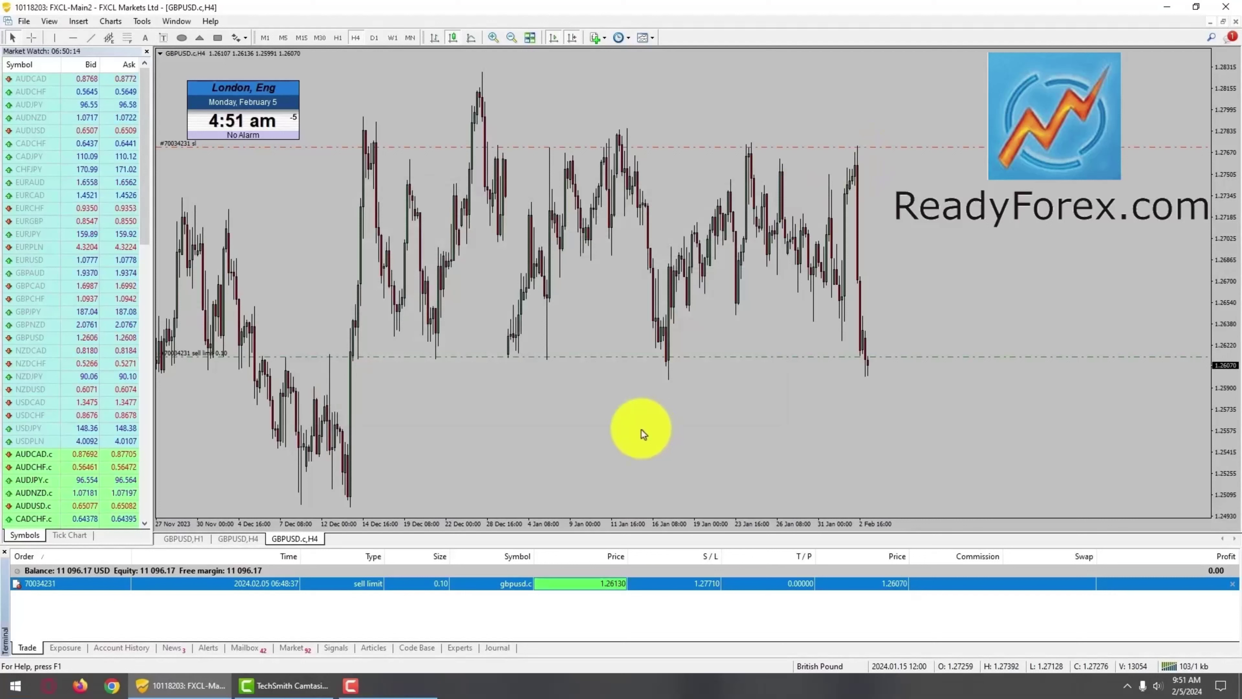
pyautogui.click(641, 429)
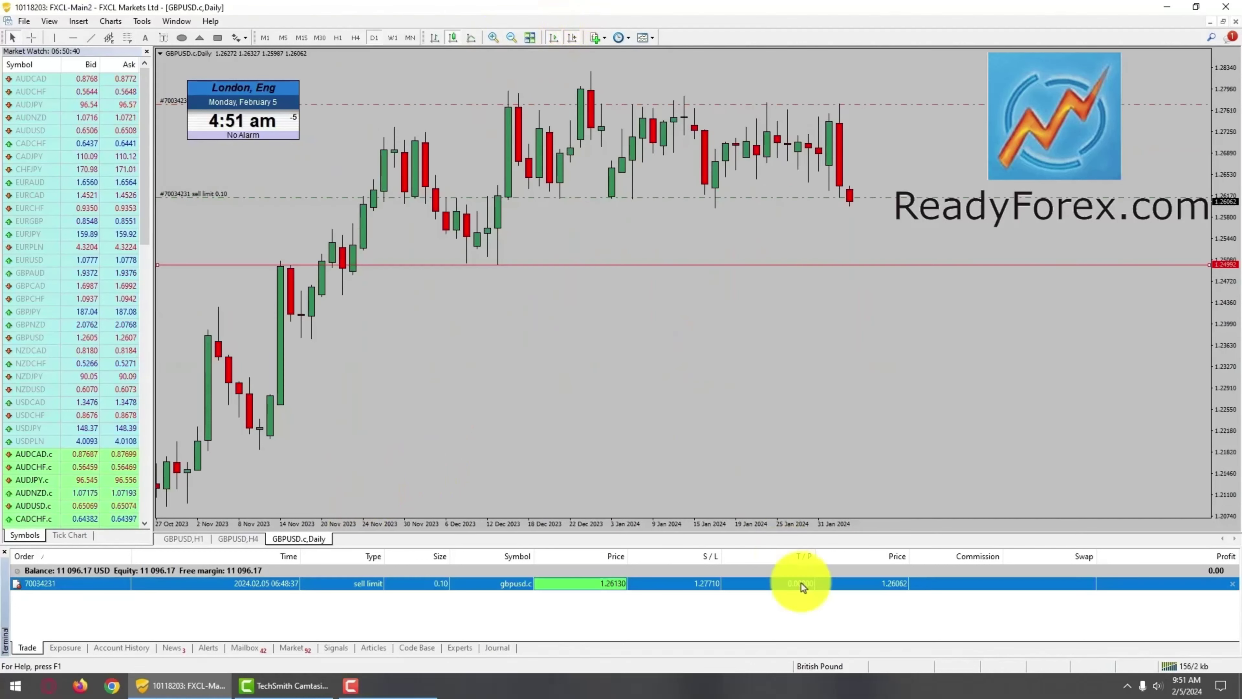
# Paste 1.24980 as the sell limit order's take profit and apply the modification.
pyautogui.rightClick(801, 582)
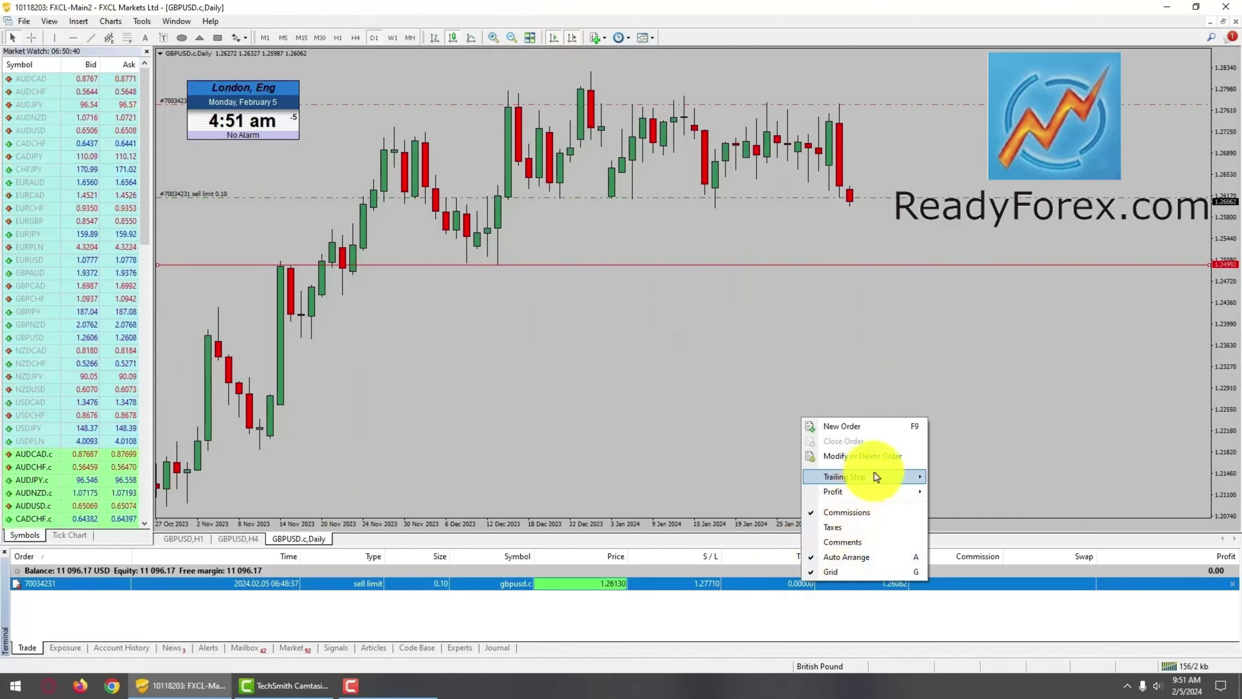
pyautogui.click(843, 458)
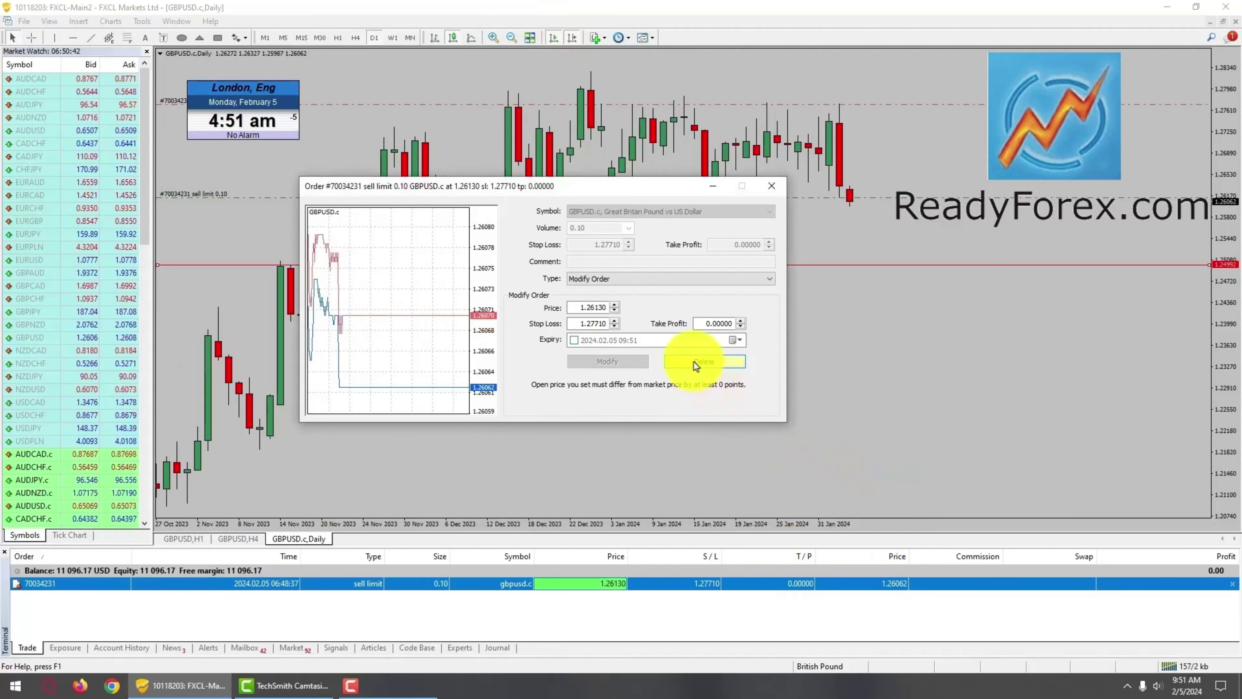
pyautogui.doubleClick(719, 323)
pyautogui.write('1.24992')
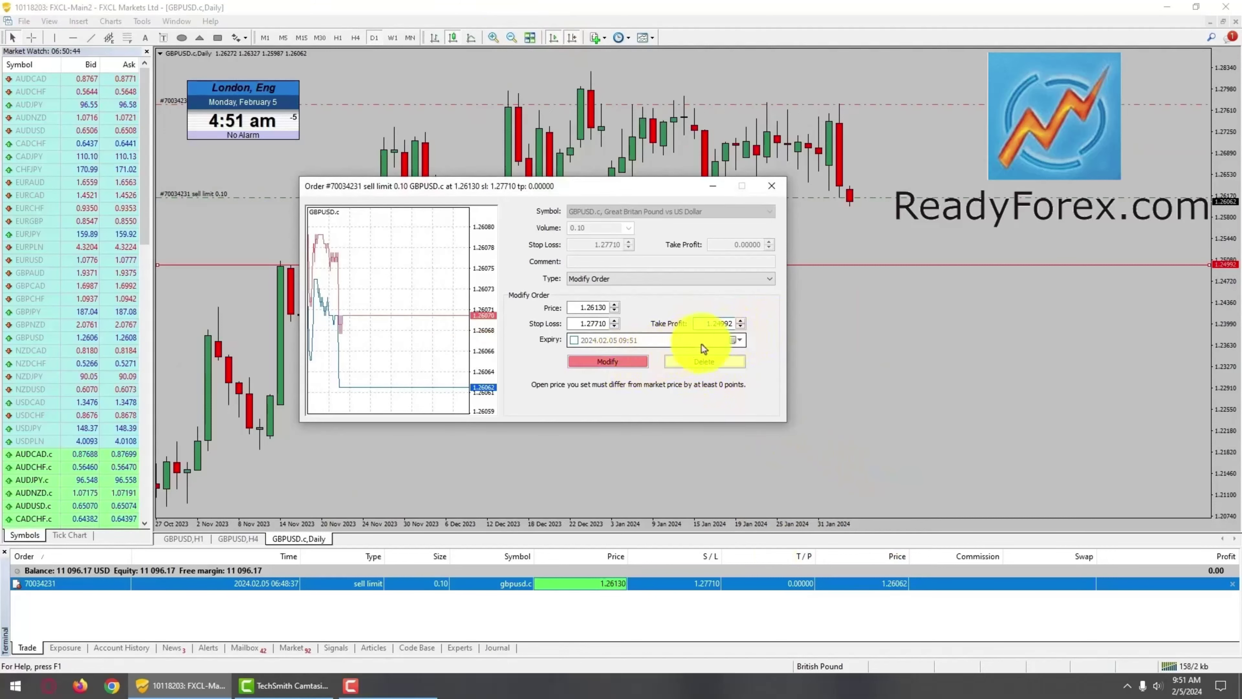
pyautogui.click(607, 361)
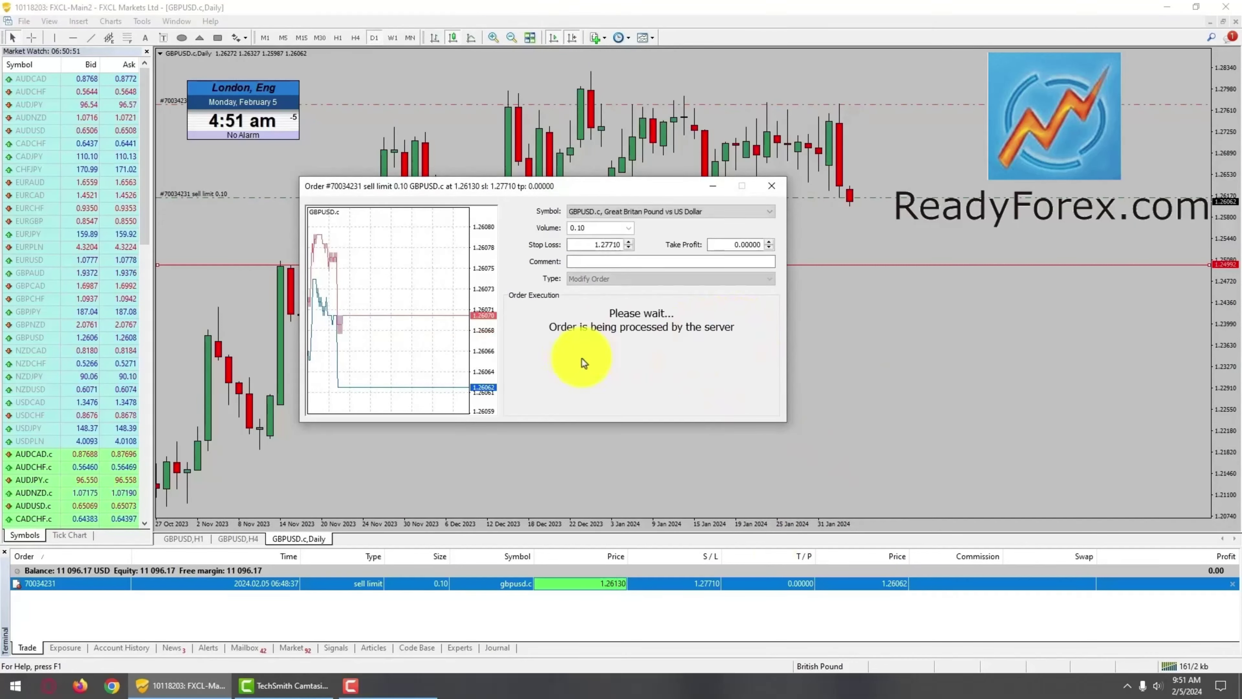
# Briefly show the chart's Objects List, then point out the sell limit and stop loss levels.
pyautogui.rightClick(635, 359)
pyautogui.click(670, 426)
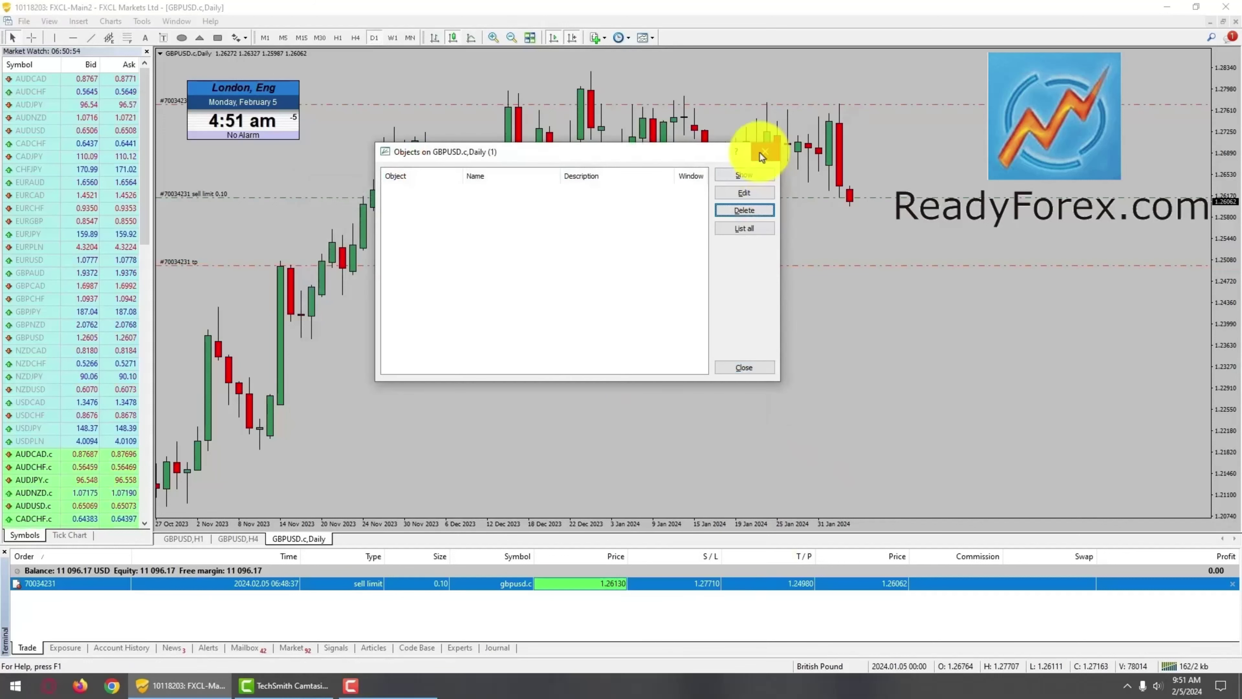
pyautogui.click(782, 142)
pyautogui.click(882, 198)
pyautogui.click(884, 104)
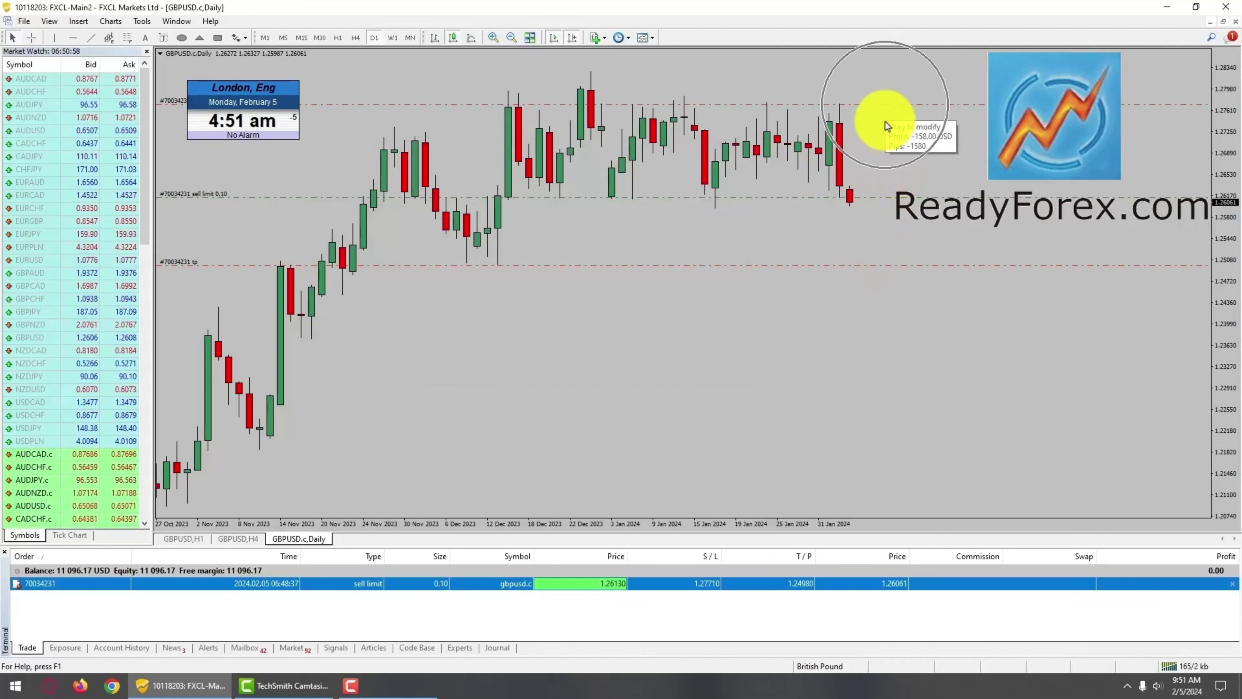
pyautogui.click(756, 619)
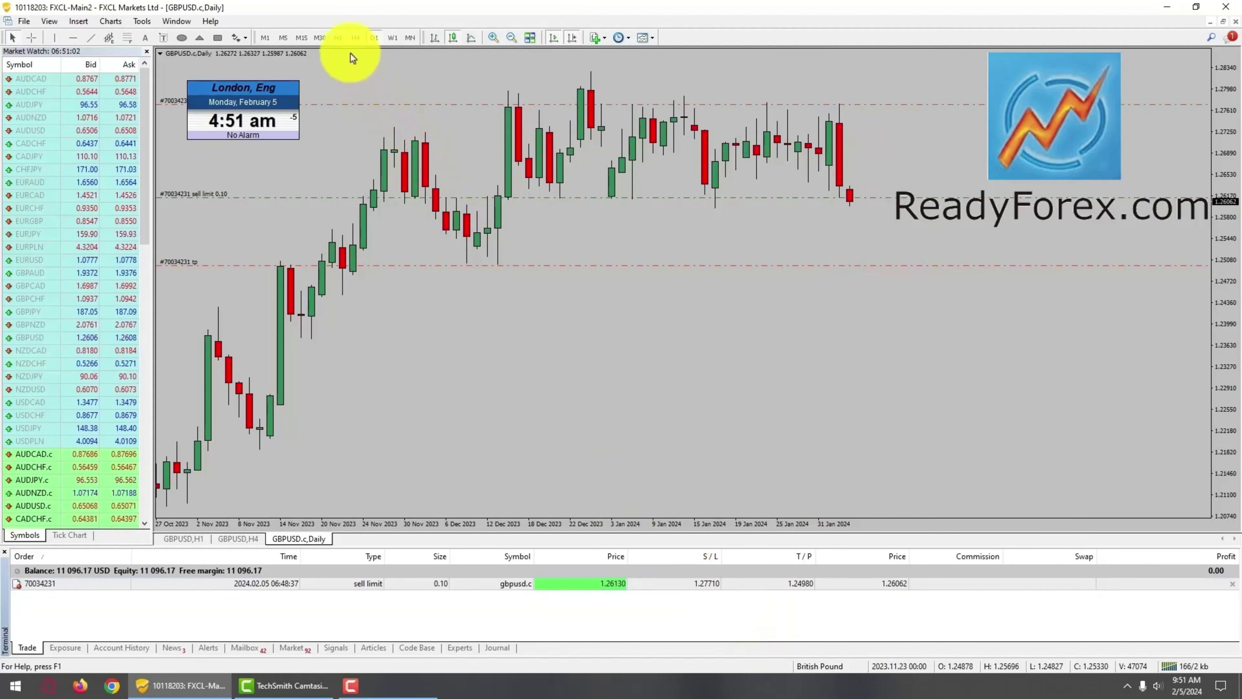
# On the zoomed-out H1 chart, sell 0.10 lots of GBPUSD.c at market, filled at 1.26062.
pyautogui.click(341, 38)
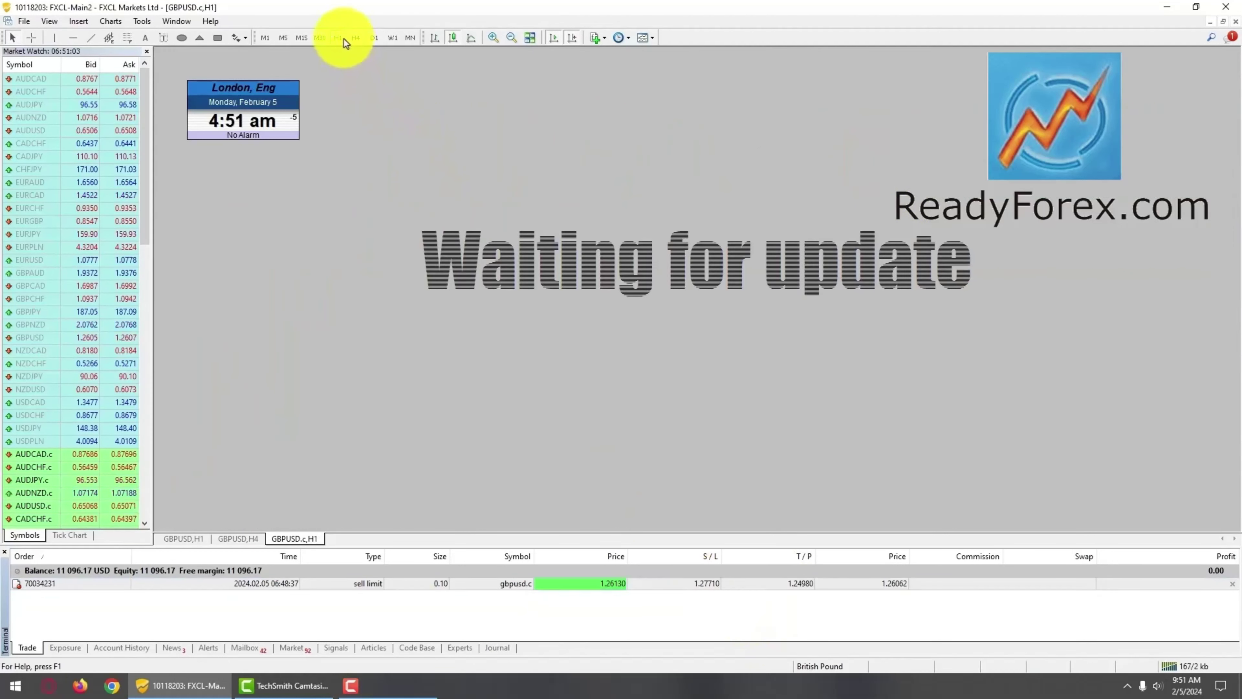
pyautogui.click(512, 37)
pyautogui.rightClick(831, 196)
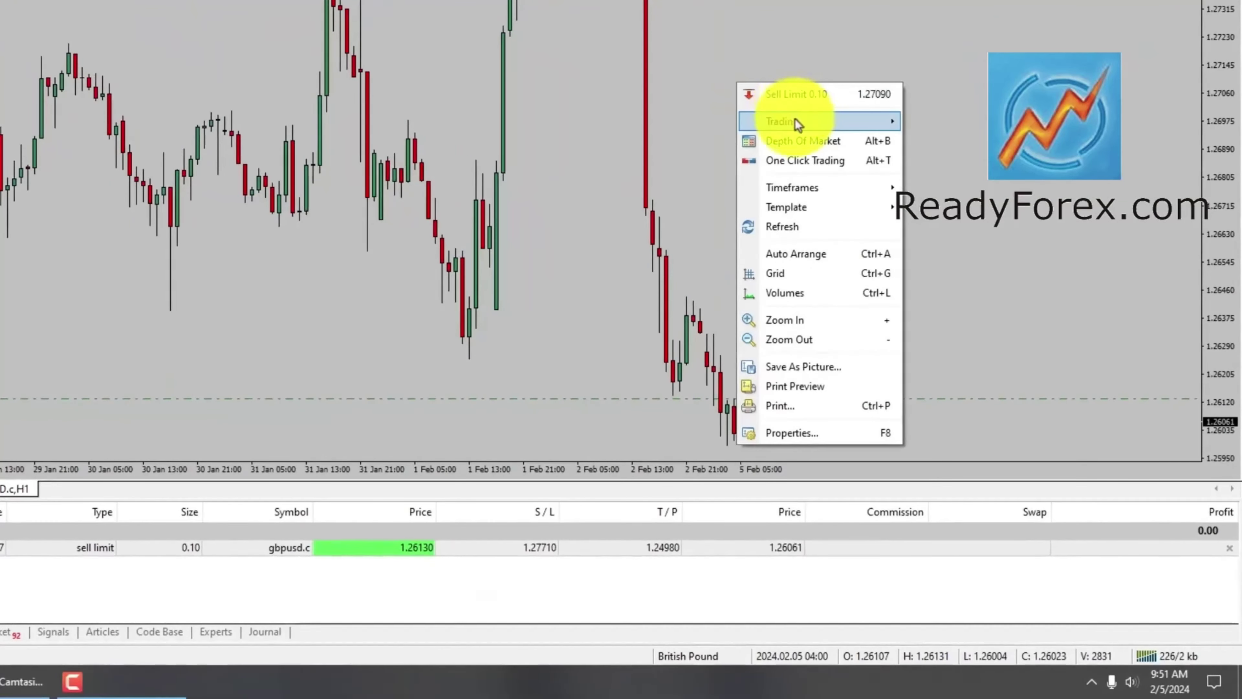
pyautogui.moveTo(878, 225)
pyautogui.click(974, 196)
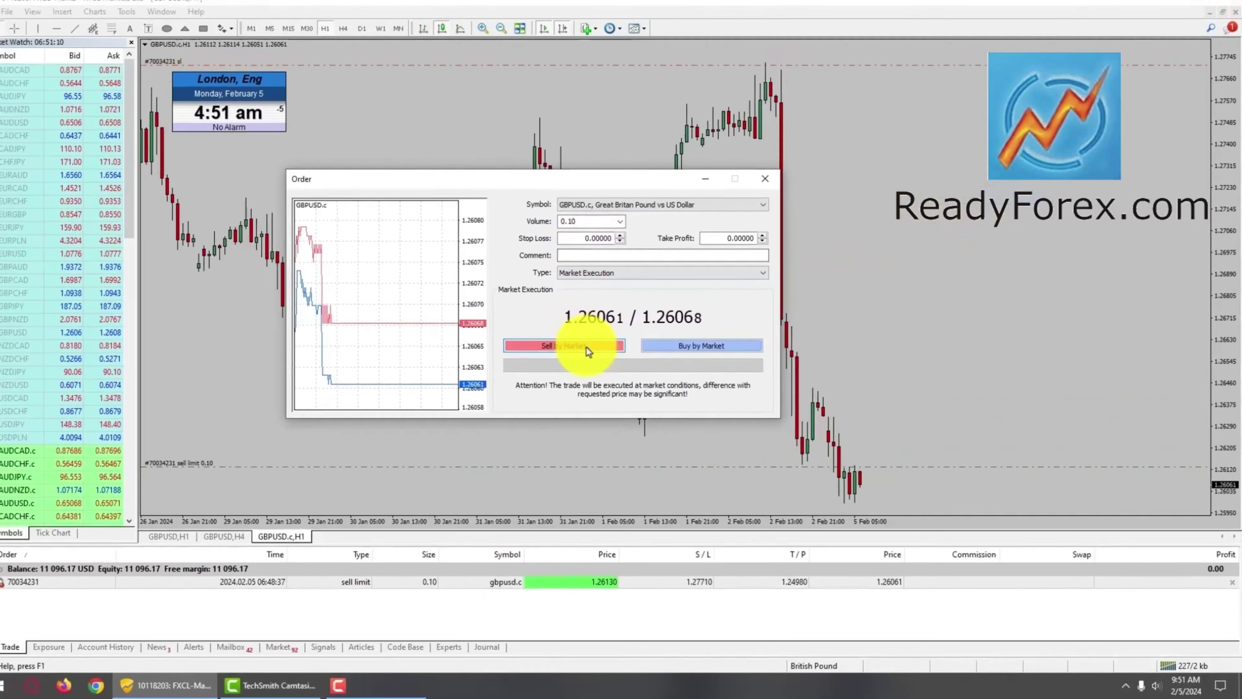
pyautogui.click(589, 349)
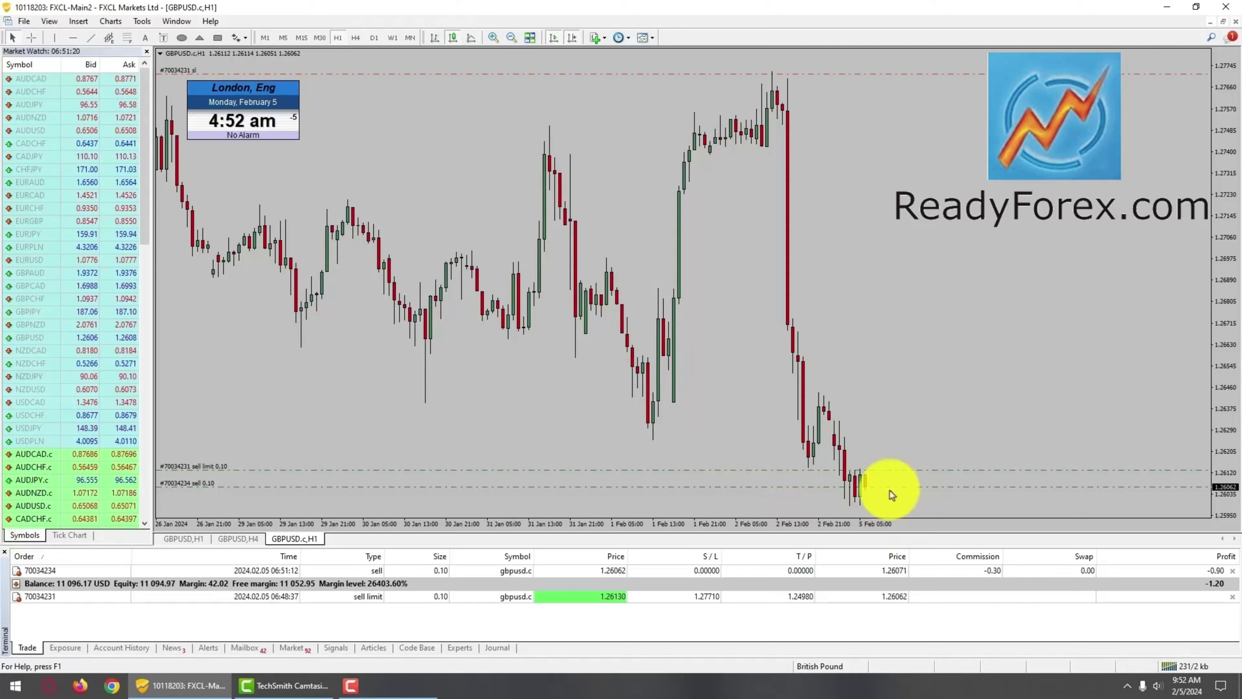
# Set the new market sell's stop loss to 1.277.
pyautogui.doubleClick(716, 572)
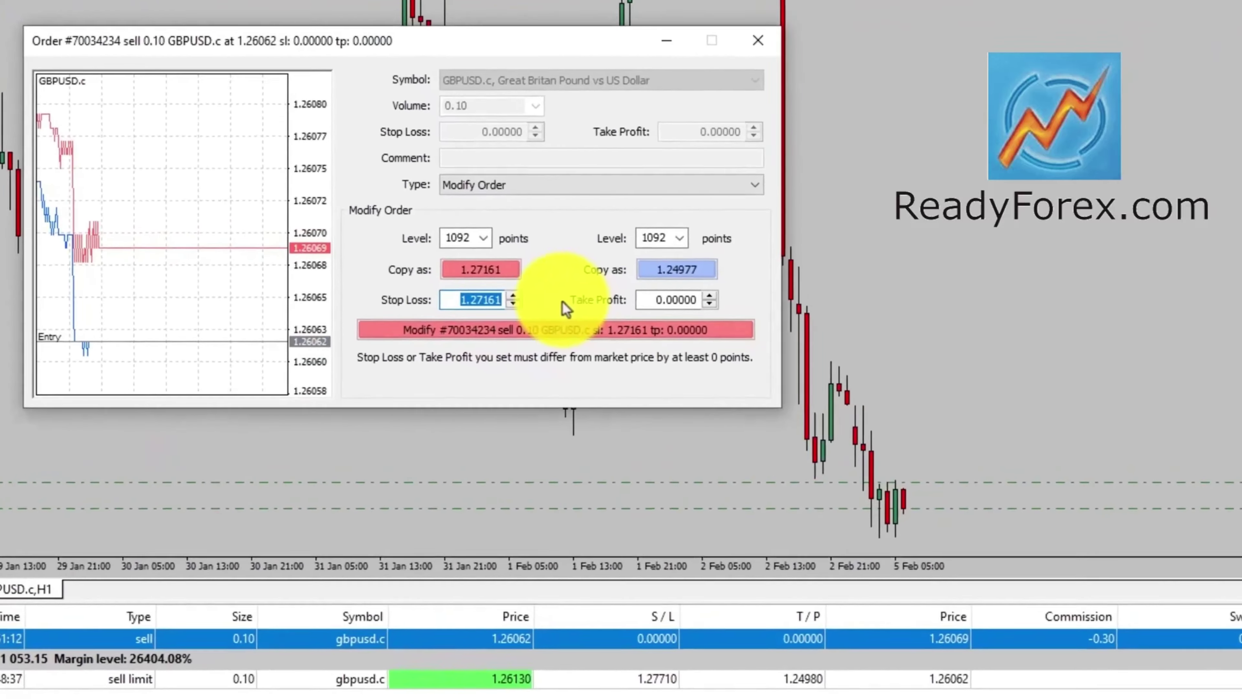
pyautogui.write('1.27710')
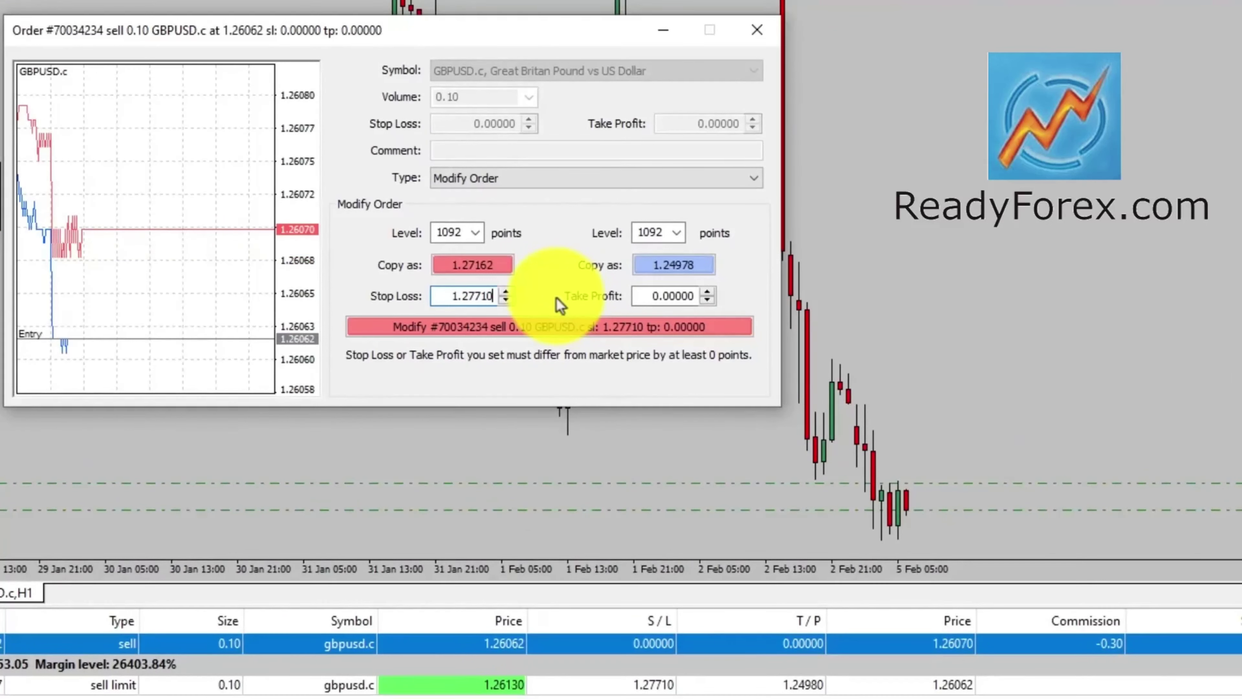
pyautogui.click(576, 327)
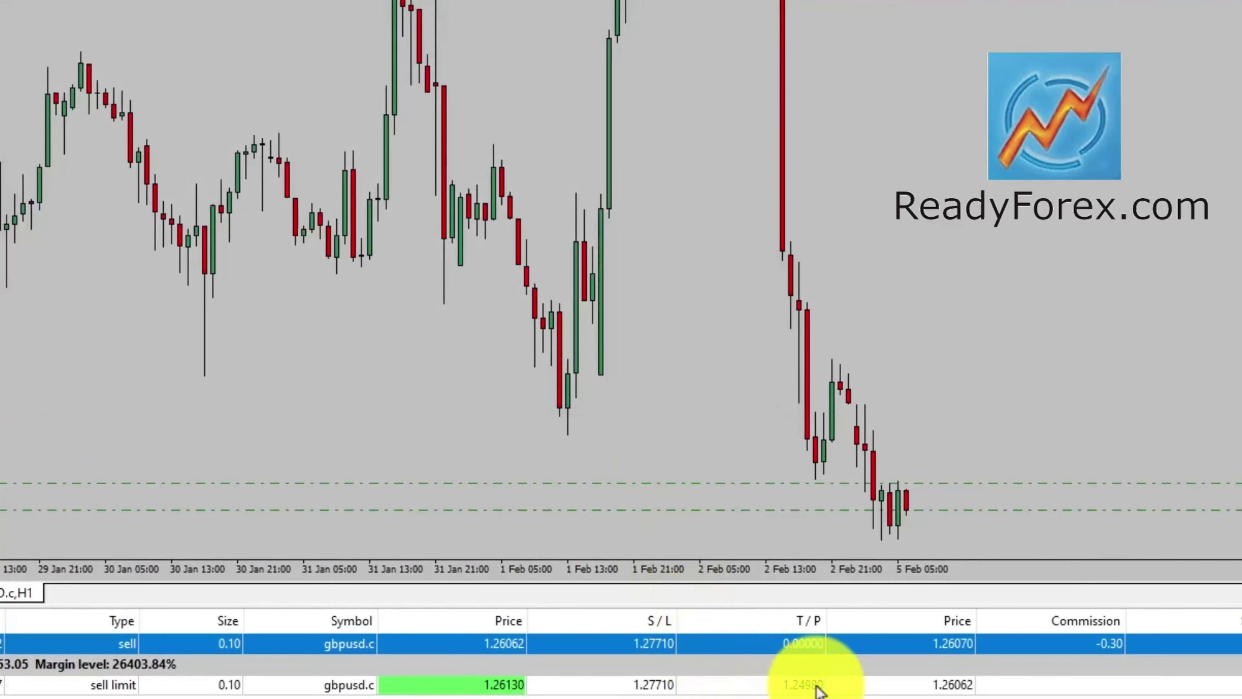
# Add a 1.2498 take profit to the new market sell.
pyautogui.doubleClick(817, 640)
pyautogui.doubleClick(668, 296)
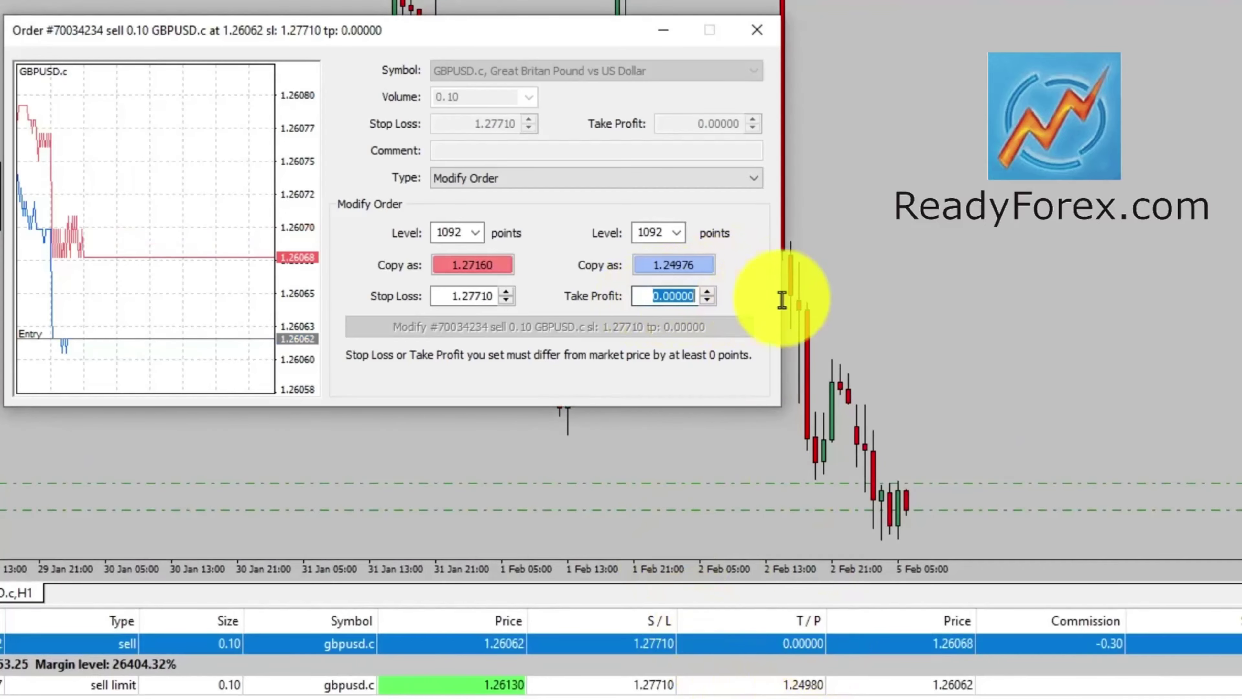
pyautogui.write('1.24')
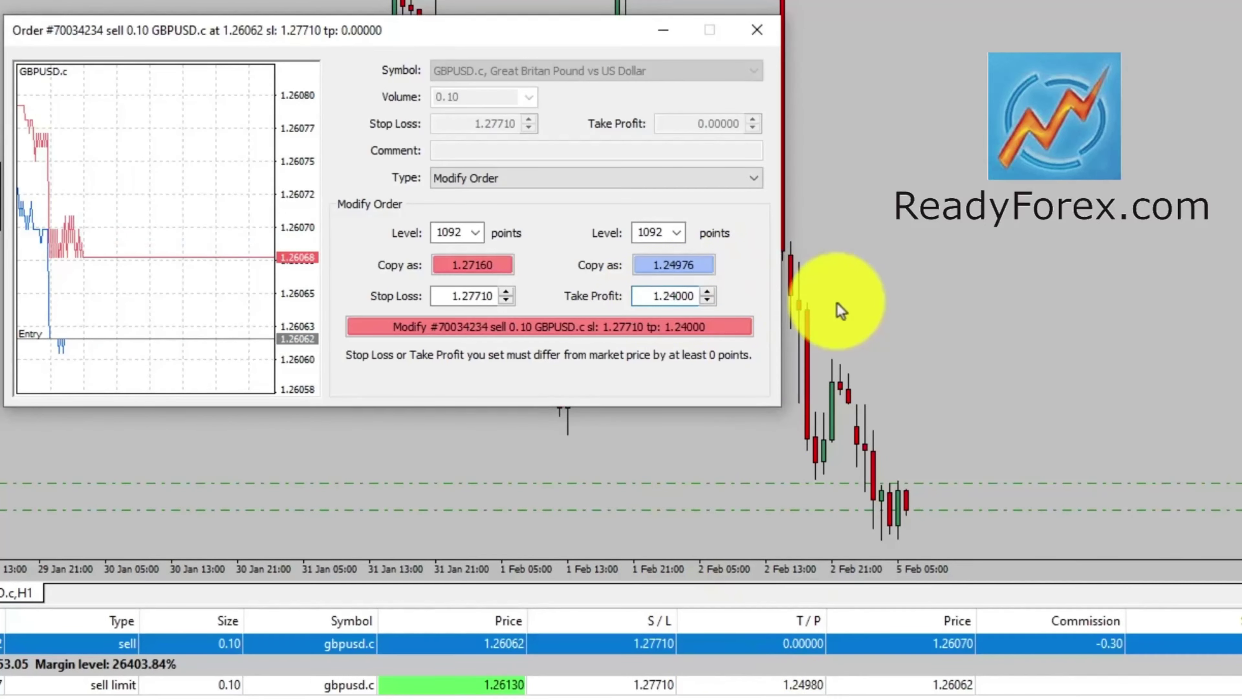
pyautogui.write('98')
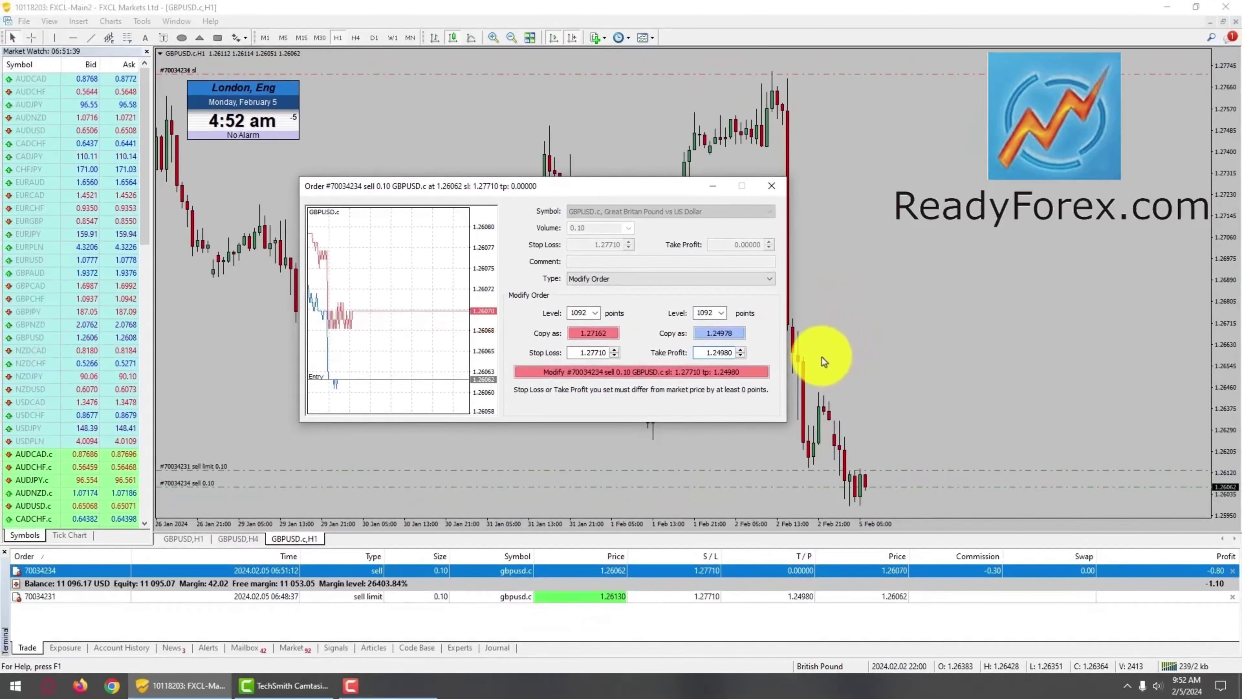
pyautogui.click(748, 373)
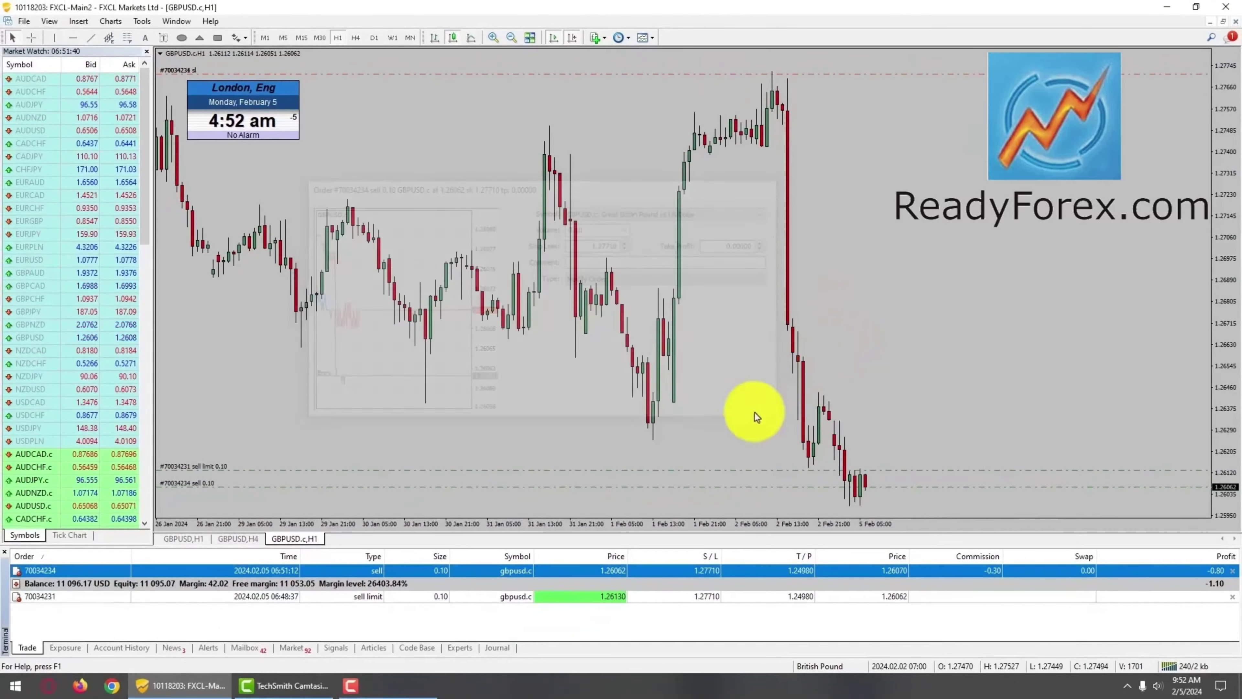
pyautogui.click(746, 570)
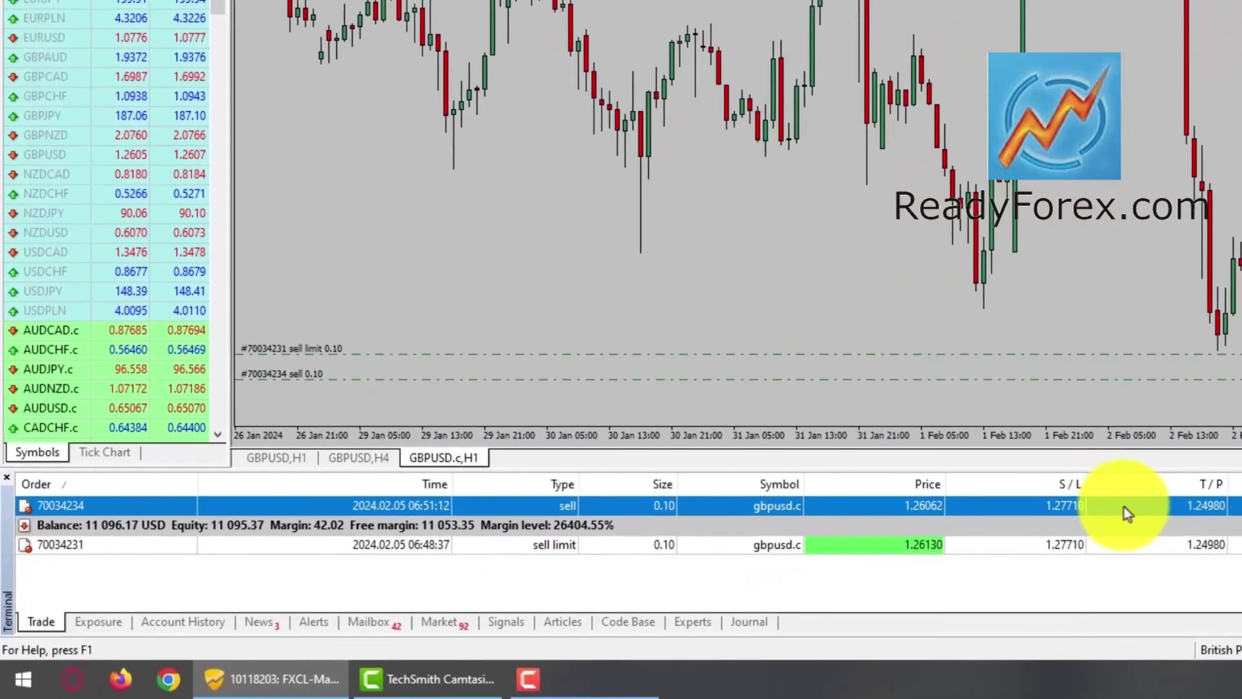
# Watch the 1.26130 sell limit fill in the Trade tab, then switch the chart to H4.
pyautogui.click(1114, 547)
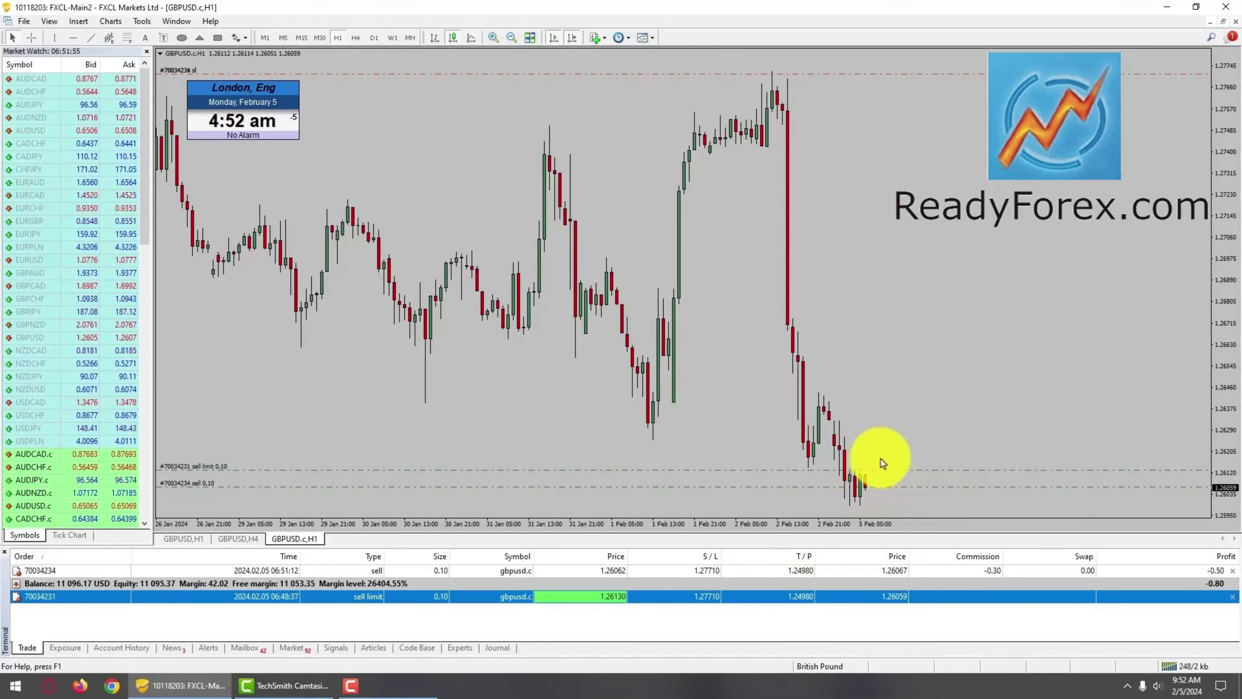
pyautogui.click(758, 629)
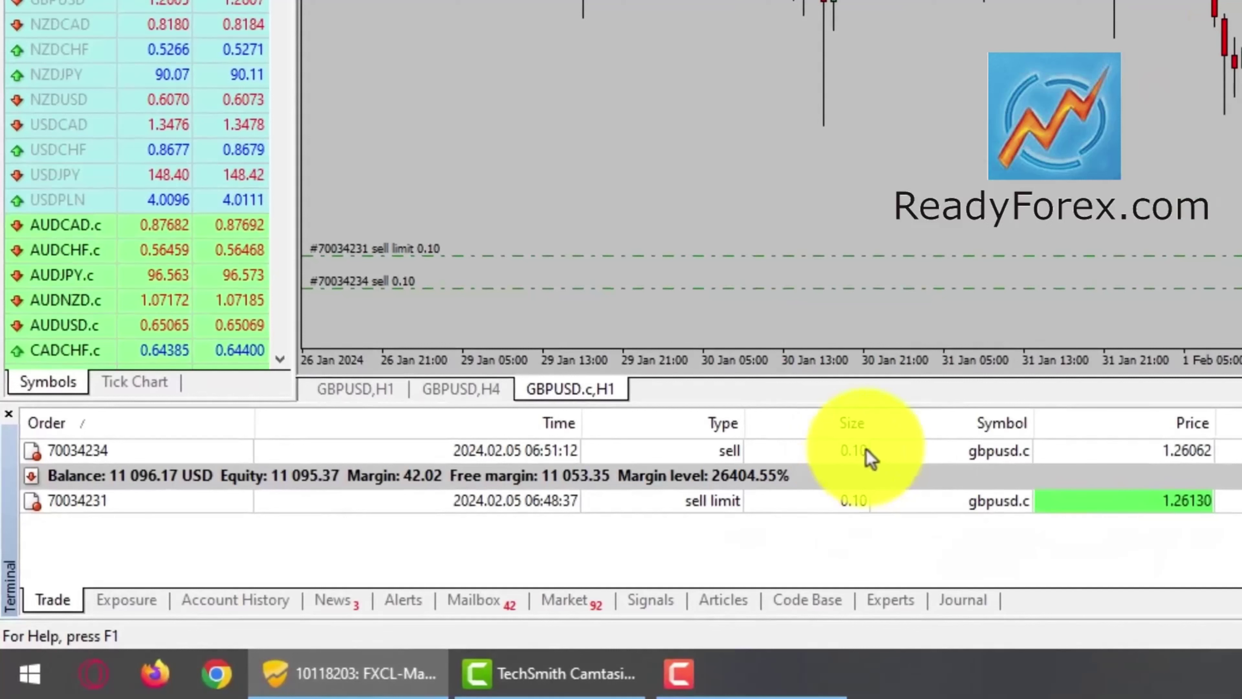
pyautogui.click(854, 509)
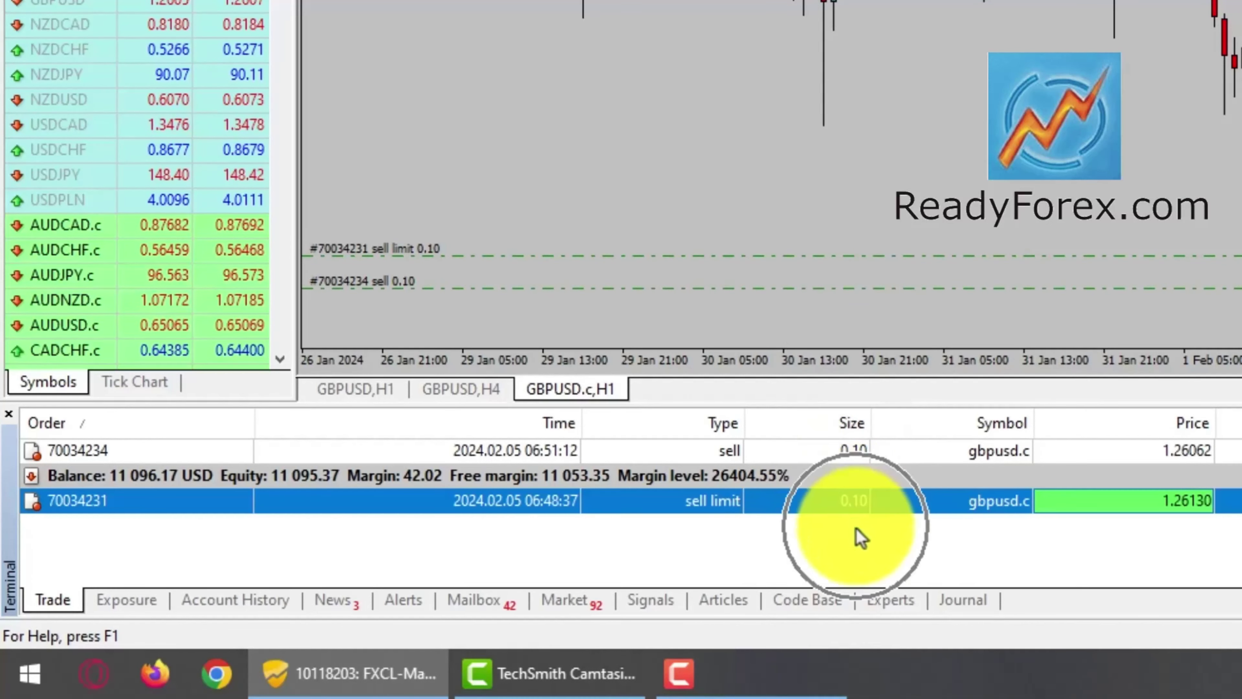
pyautogui.click(150, 531)
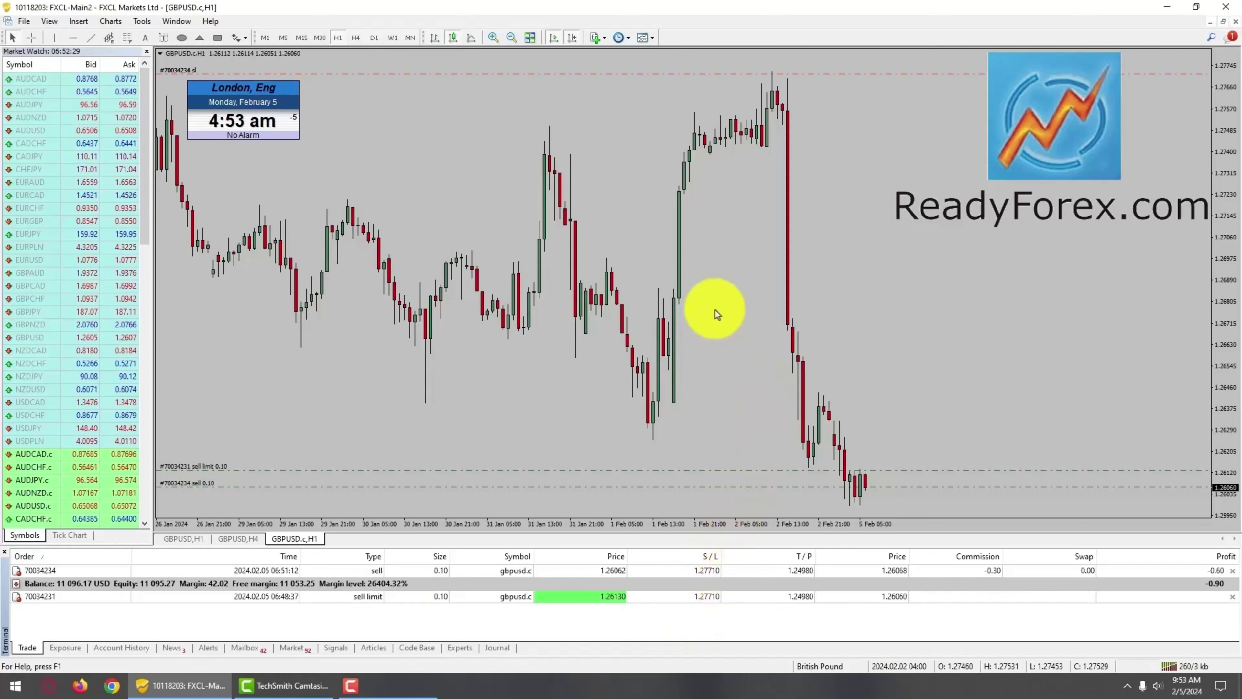
pyautogui.click(356, 38)
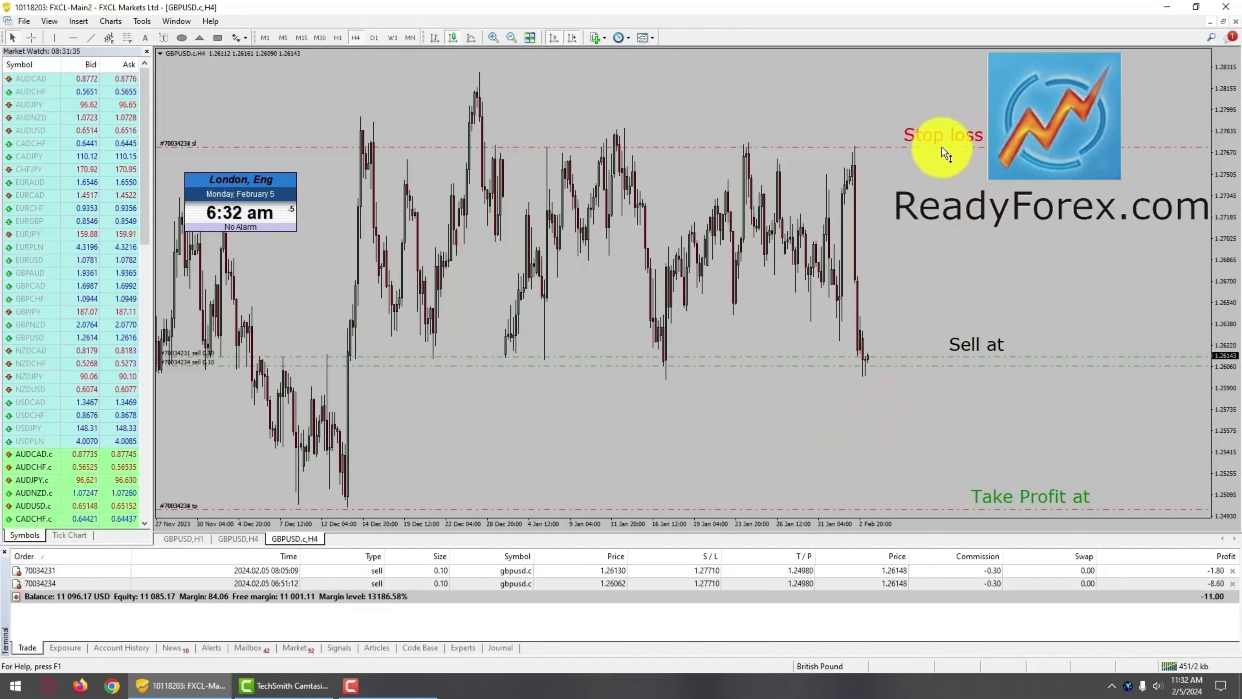
# Drag both GBPUSD sells' stop-loss lines down to about 1.27400, then check each trade in the list.
pyautogui.moveTo(942, 148); pyautogui.dragTo(934, 186)
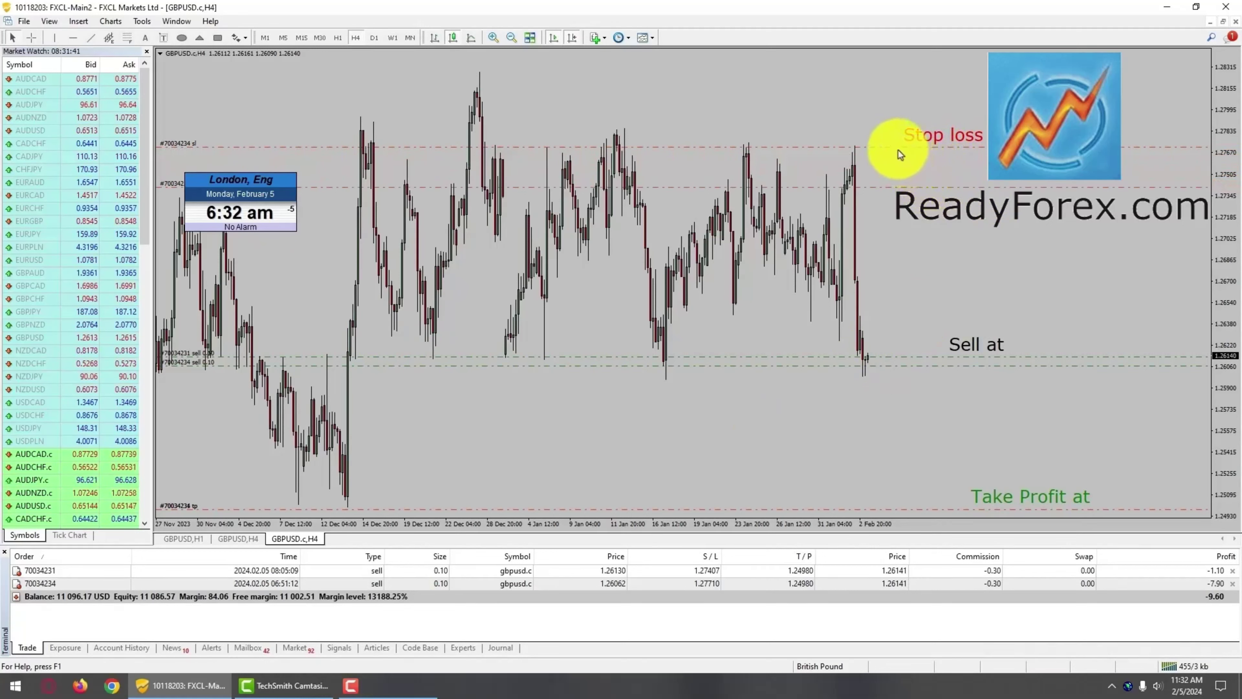
pyautogui.moveTo(901, 146); pyautogui.dragTo(895, 187)
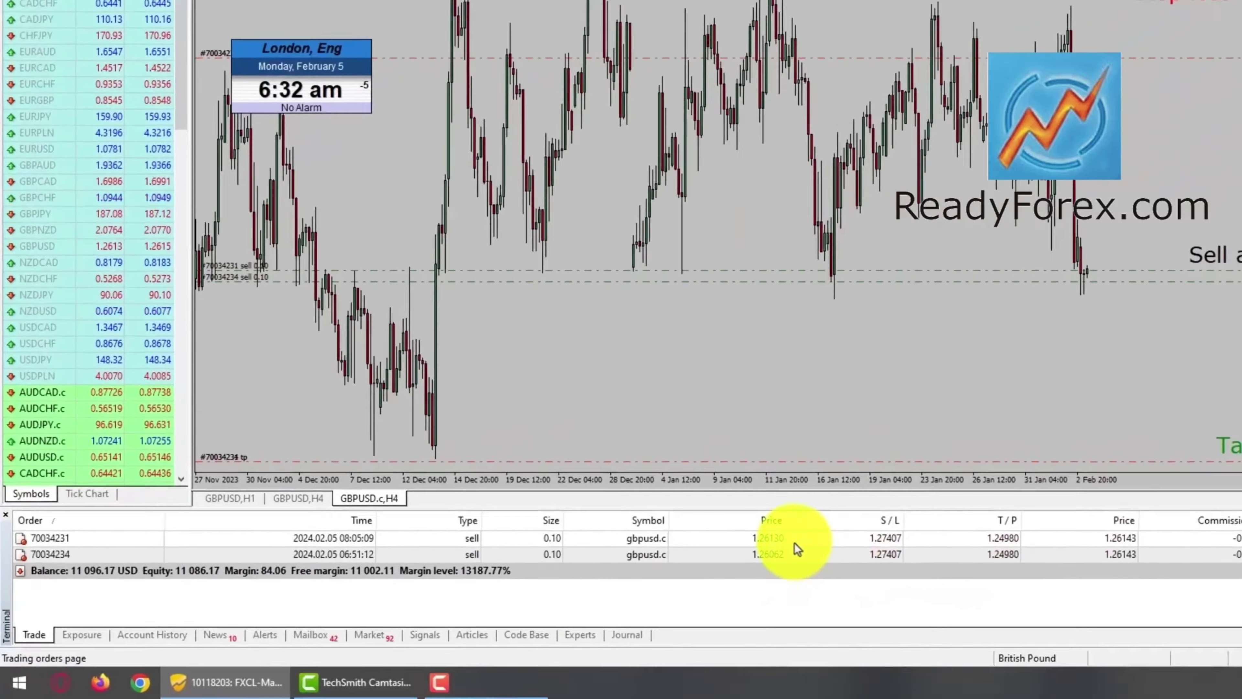
pyautogui.click(779, 560)
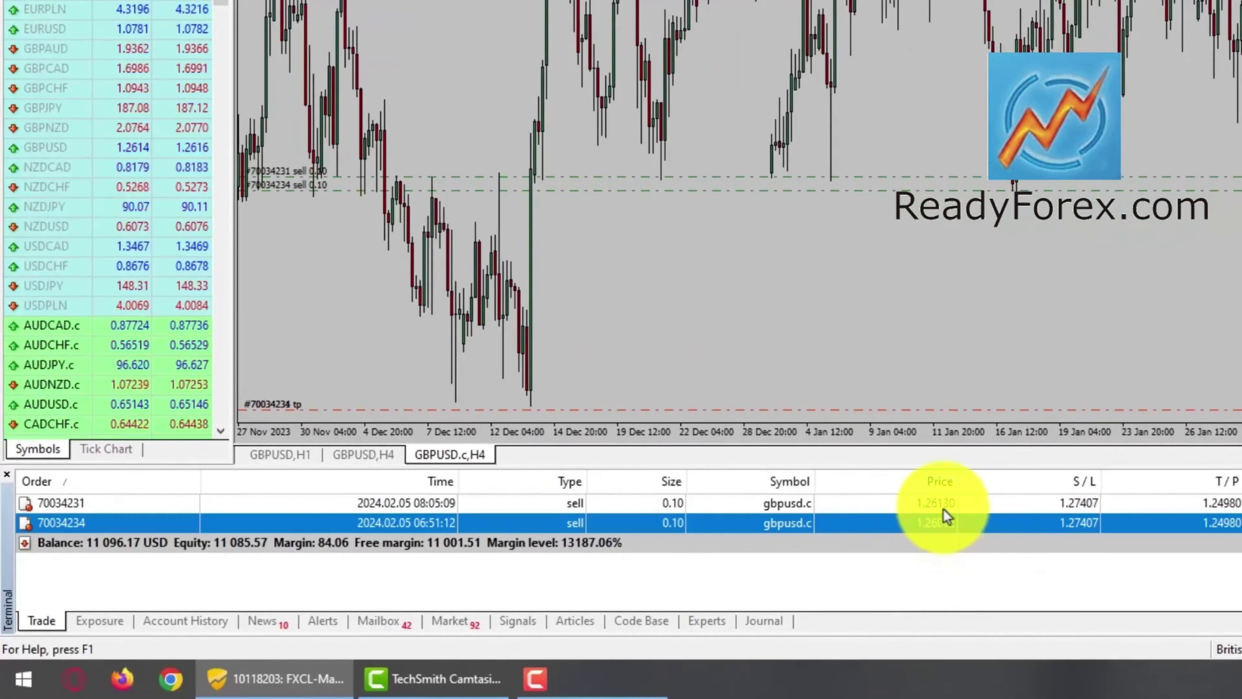
pyautogui.click(945, 505)
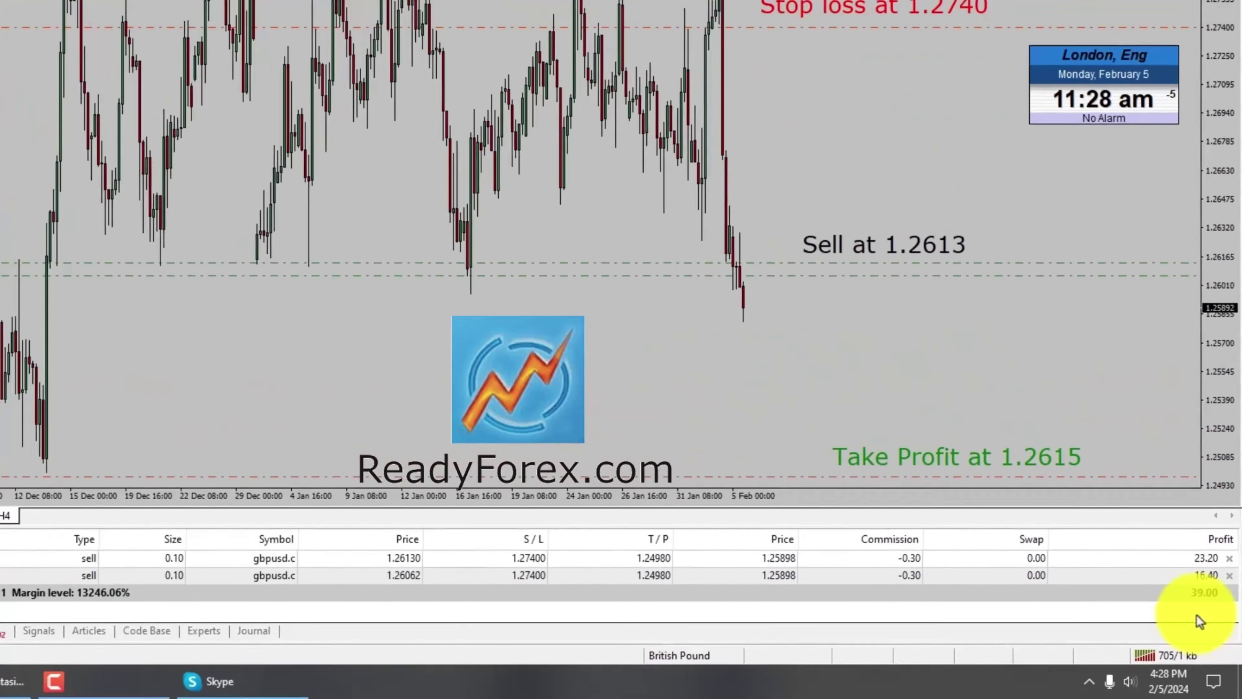
# Let the first sell close, leaving one GBPUSD sell with its stop loss at 1.26046.
pyautogui.click(1177, 575)
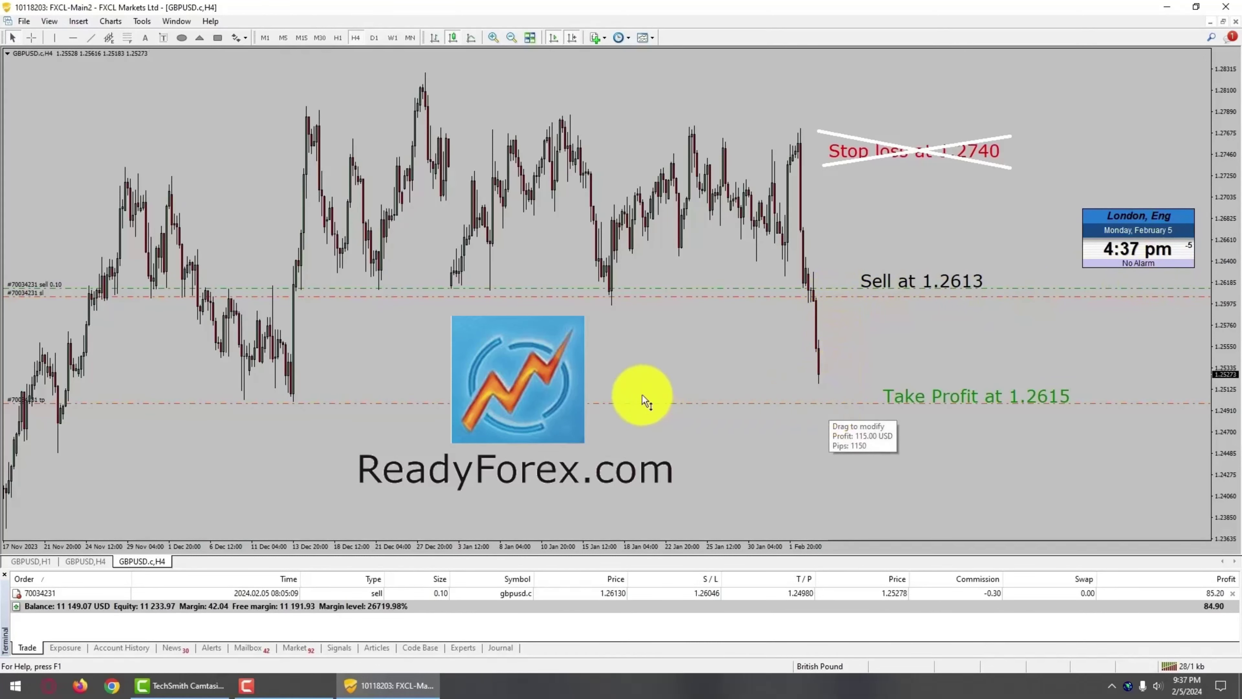
# Read chart prices with the crosshair, then bring up the remaining GBPUSD sell's order window.
pyautogui.hotkey('ctrl', 'f')
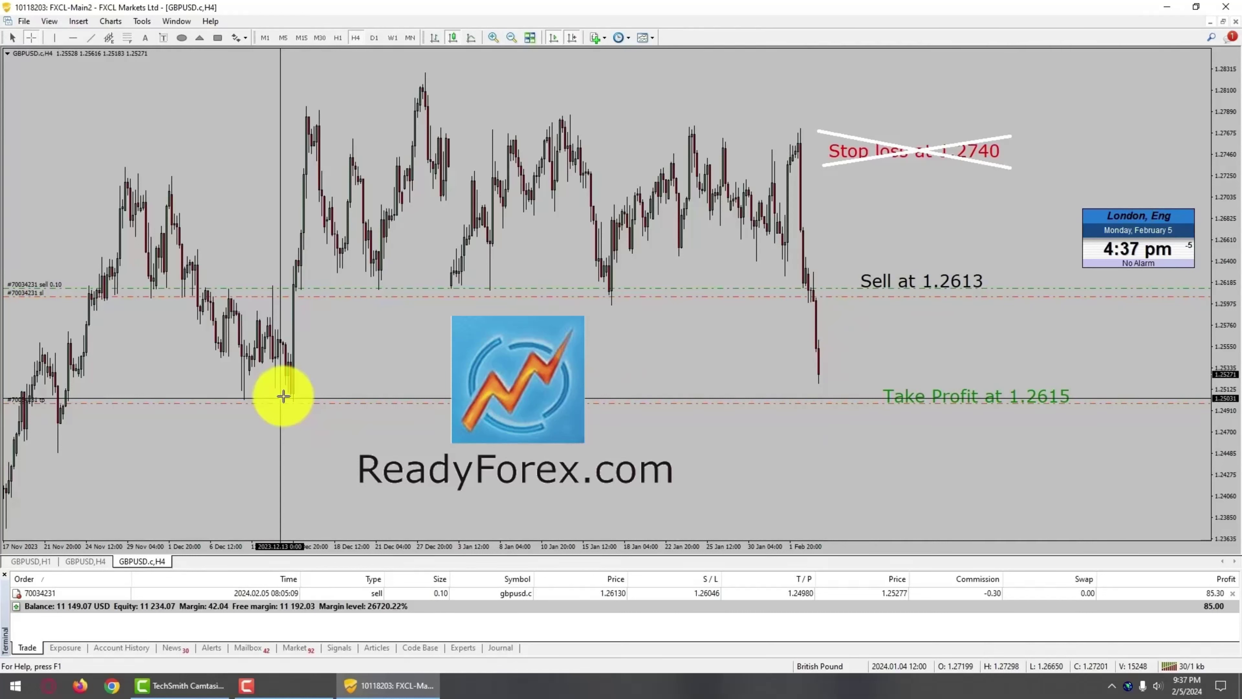
pyautogui.click(283, 396)
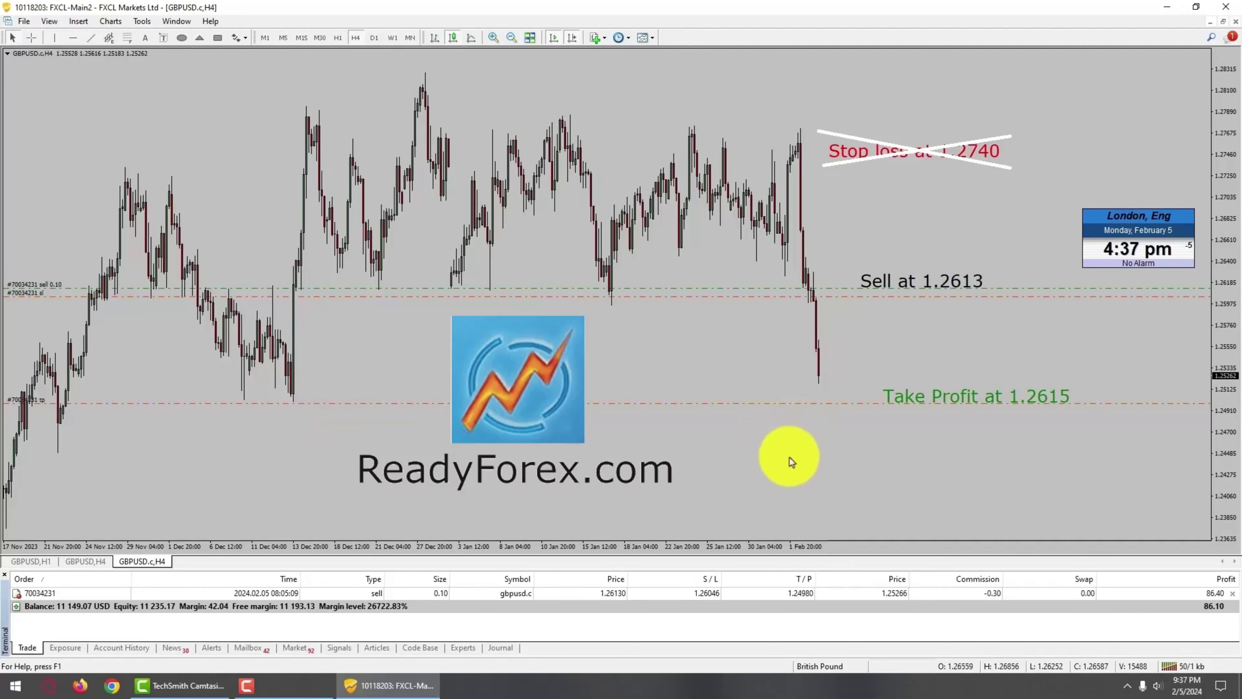
pyautogui.doubleClick(893, 592)
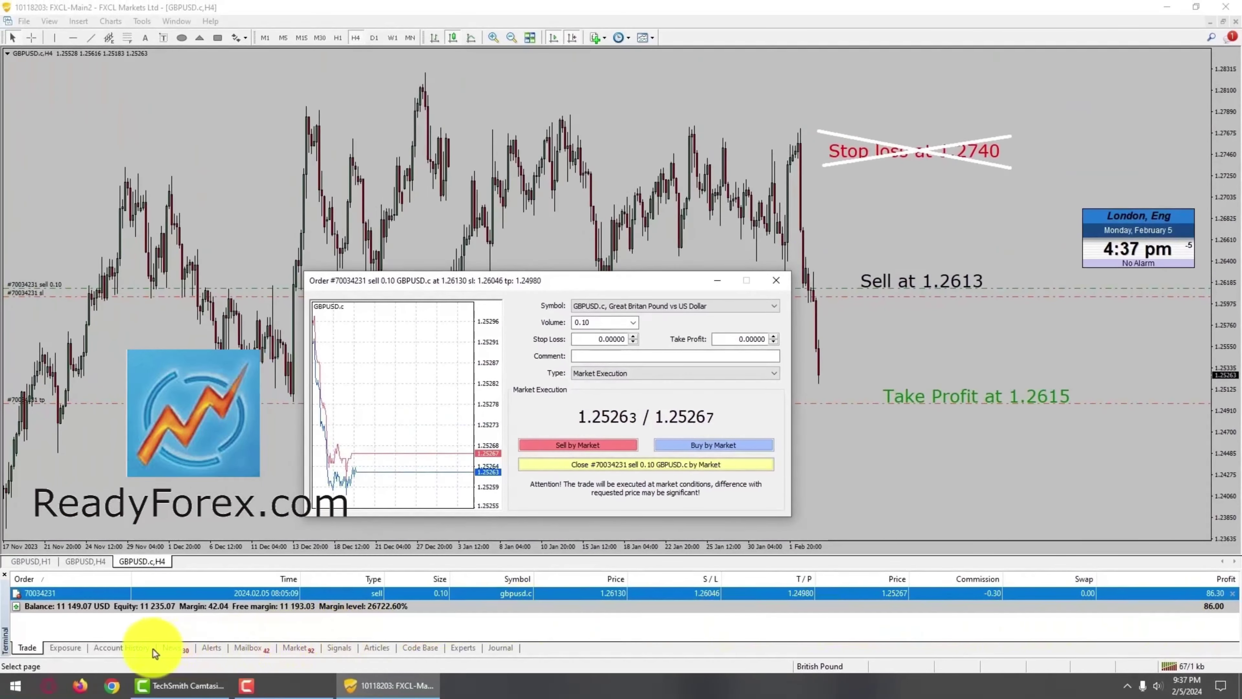
# Glance at Account History, then close the last GBPUSD sell at market for a balance of 11 234.97.
pyautogui.click(143, 652)
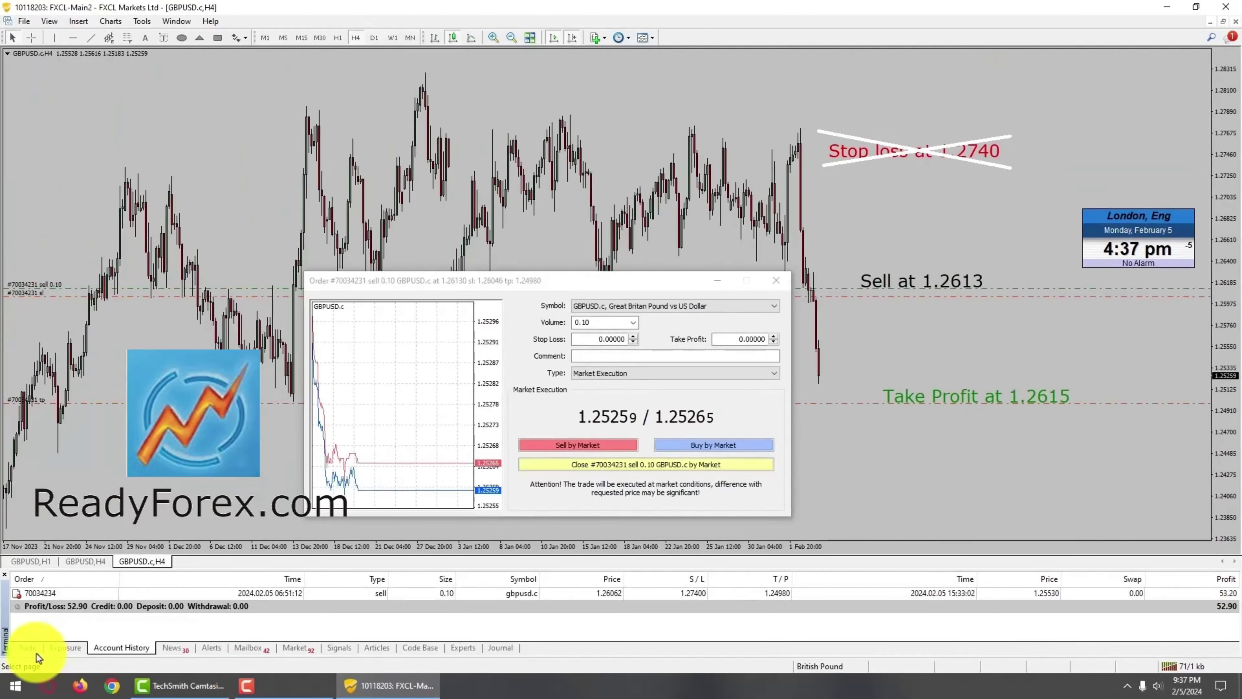
pyautogui.click(36, 653)
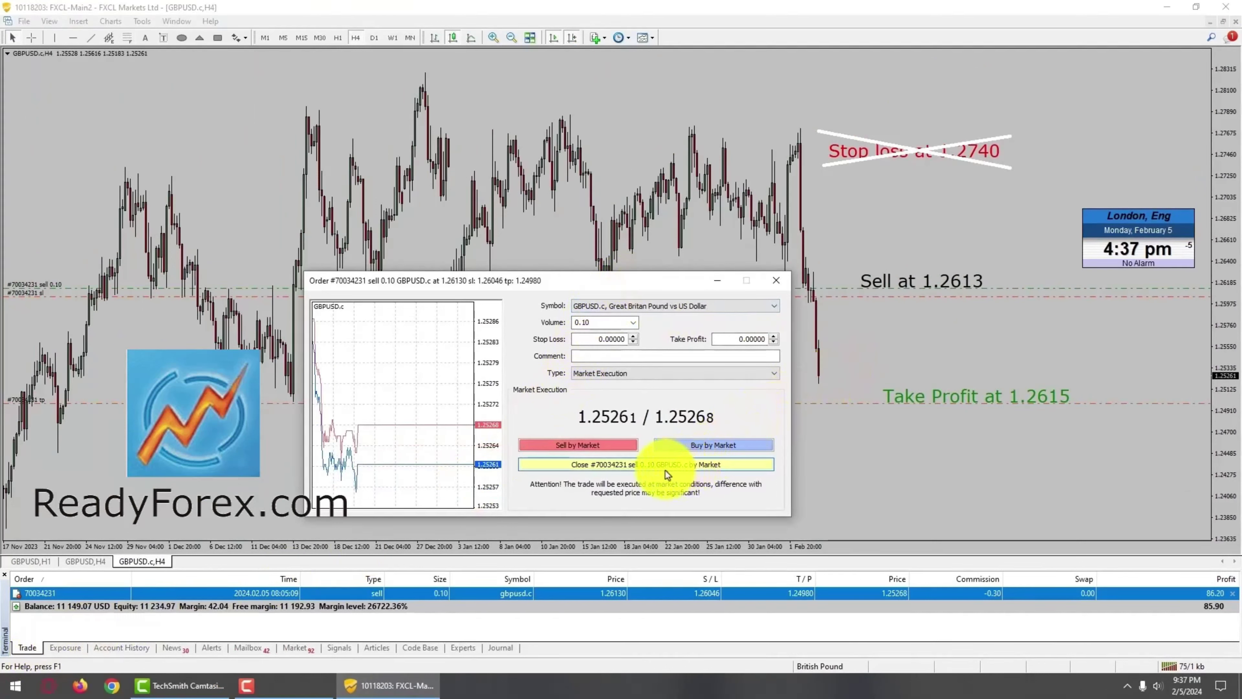
pyautogui.click(607, 468)
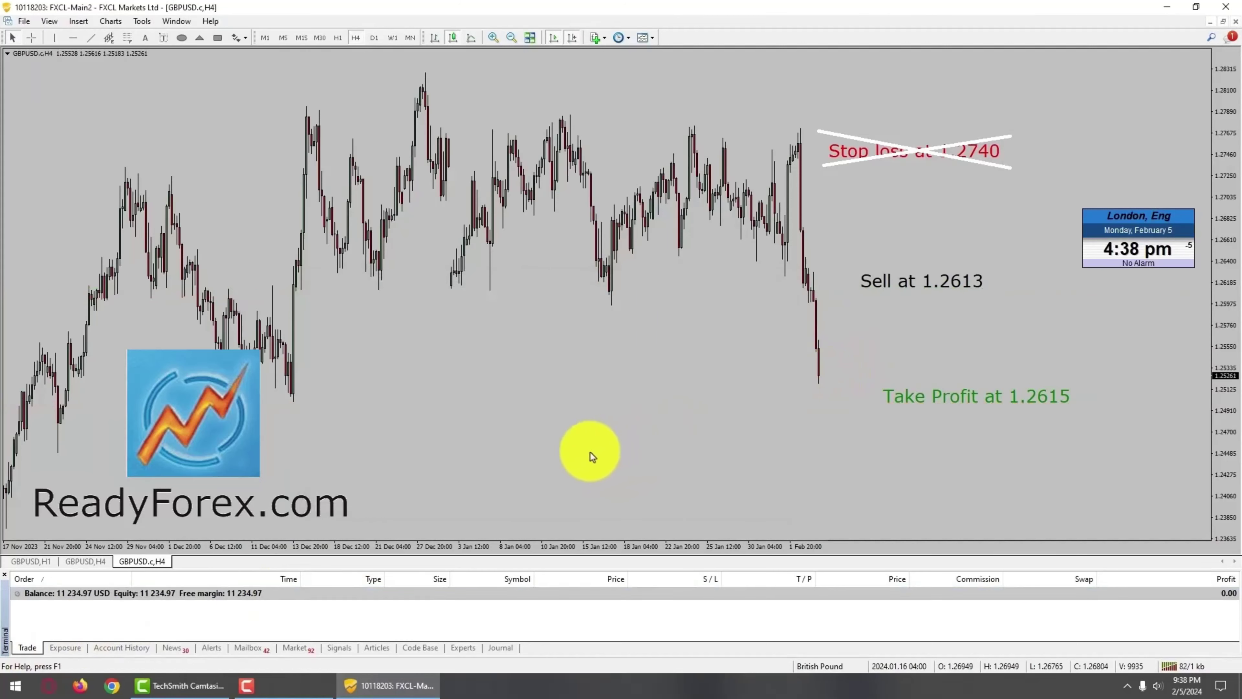
# Review both closed GBPUSD sells in Account History: 86.20 and 53.20 profit, 138.80 total.
pyautogui.click(128, 650)
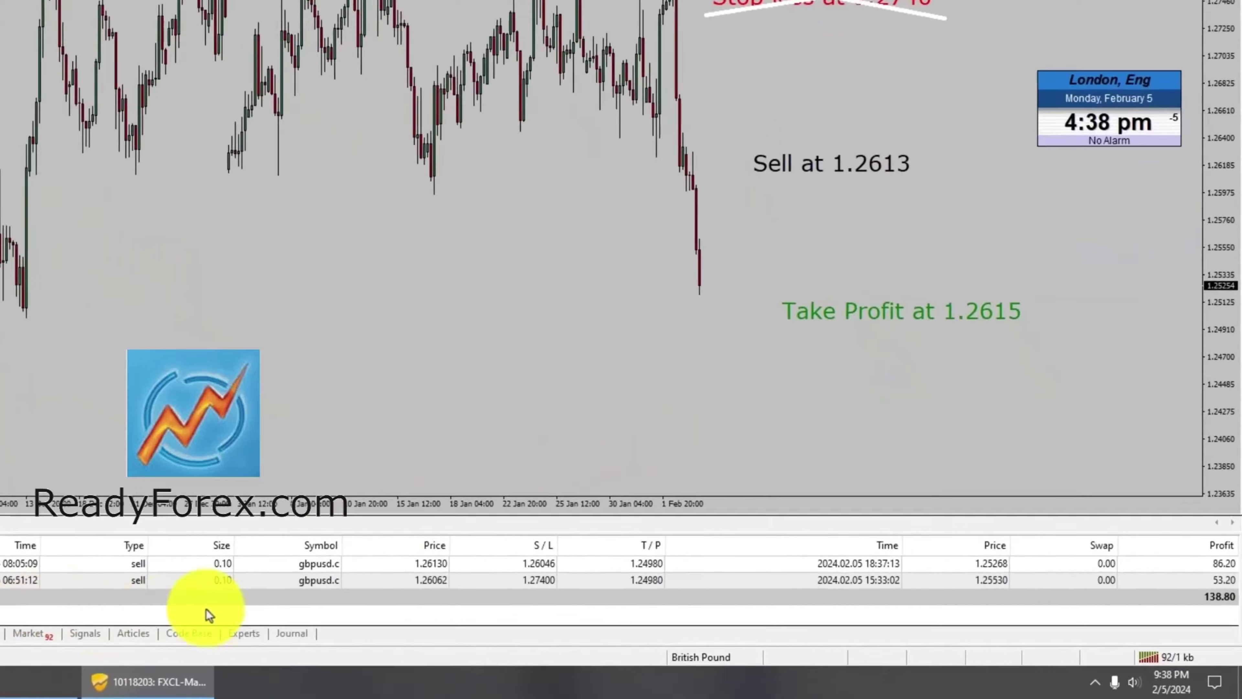
pyautogui.click(962, 552)
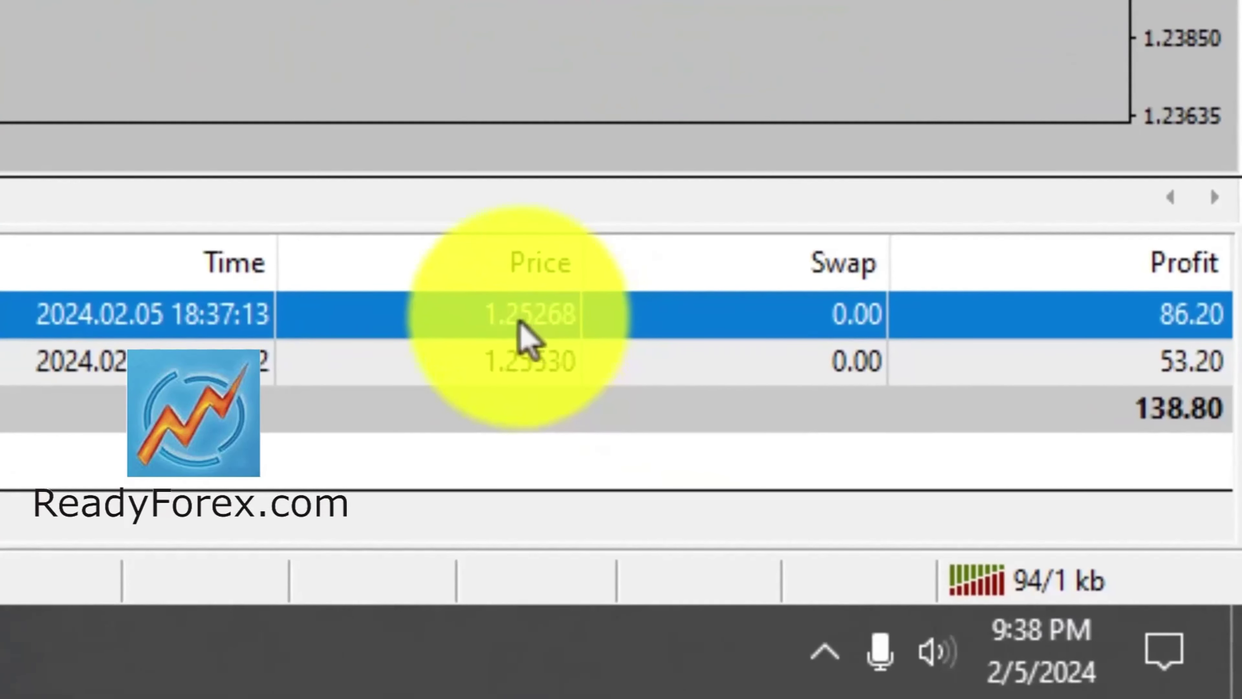
pyautogui.click(829, 377)
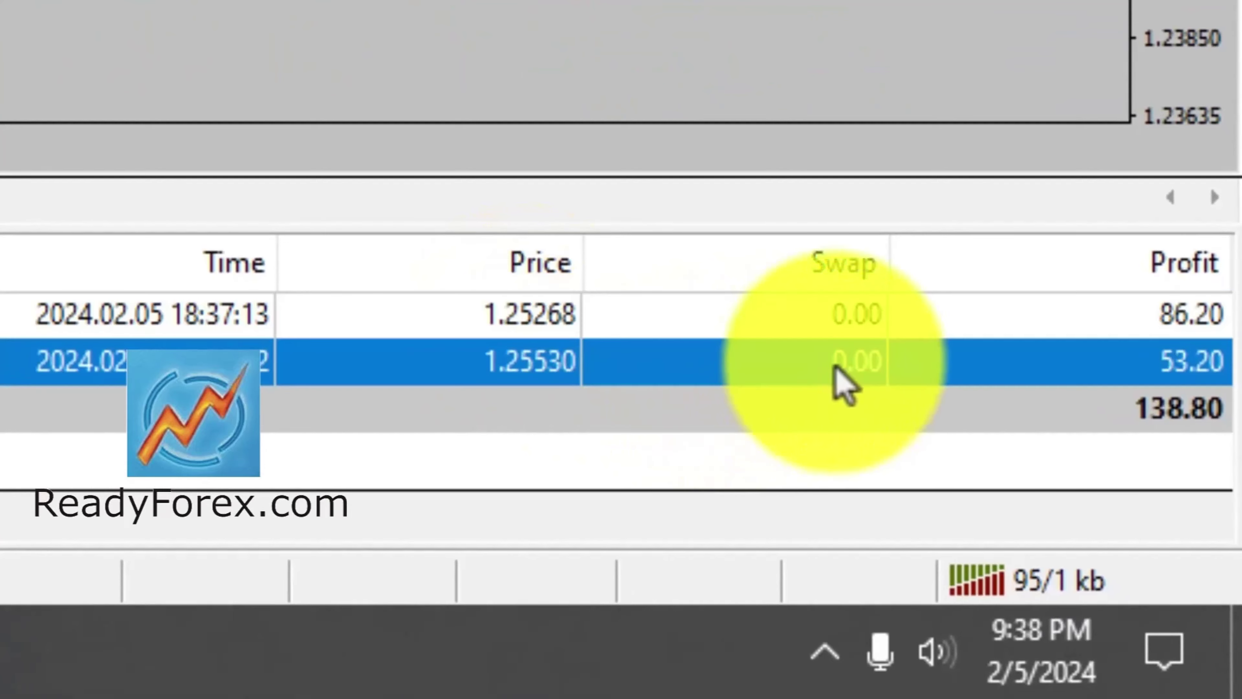
pyautogui.click(1025, 484)
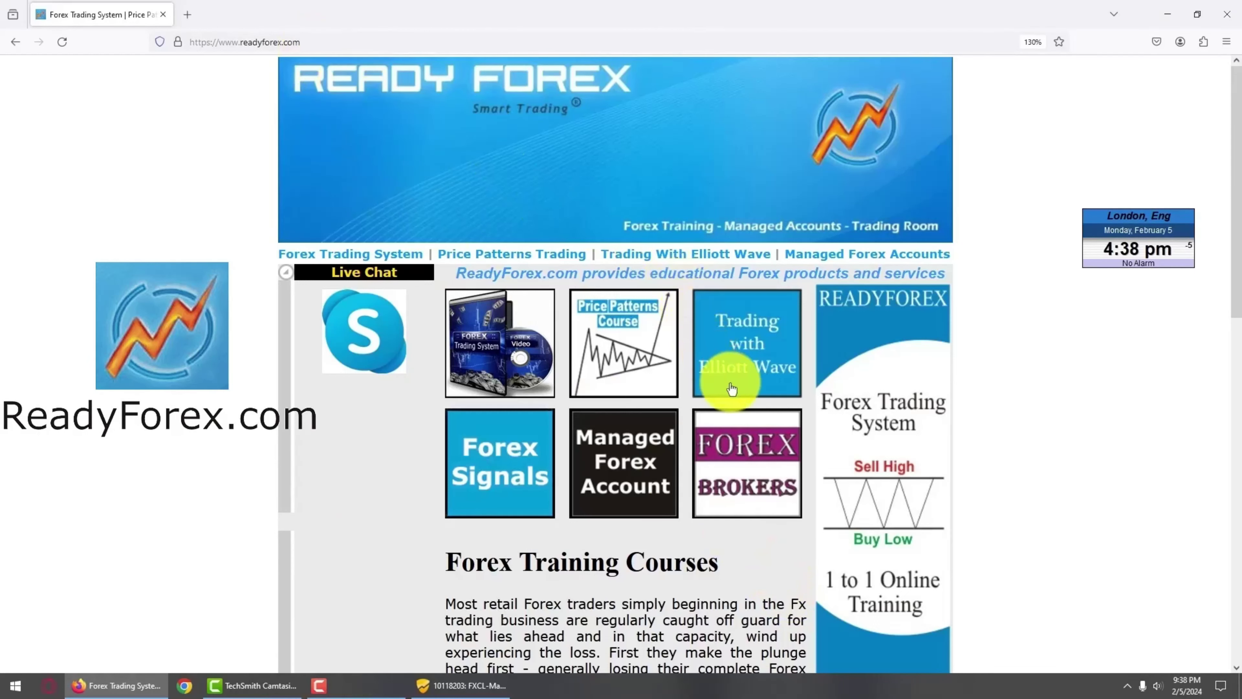
# Open the Trading With Elliott Wave course page and scroll down to its track record of trades.
pyautogui.click(741, 370)
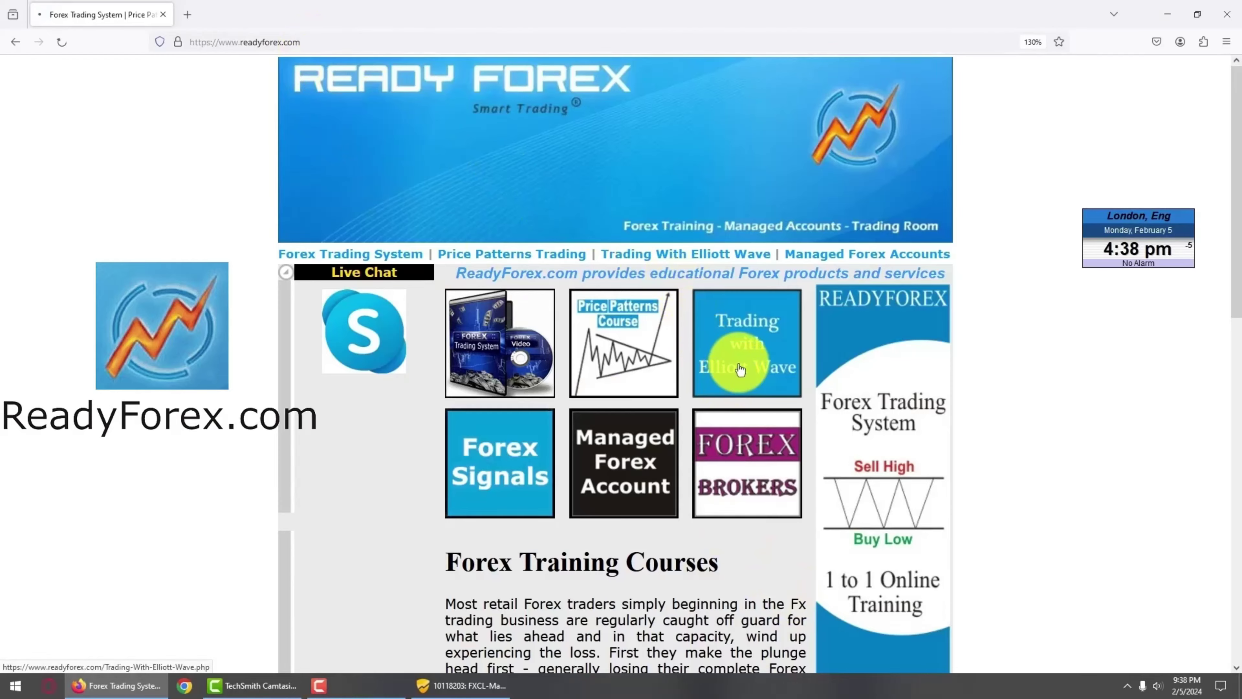
pyautogui.scroll(-12, 704, 473)
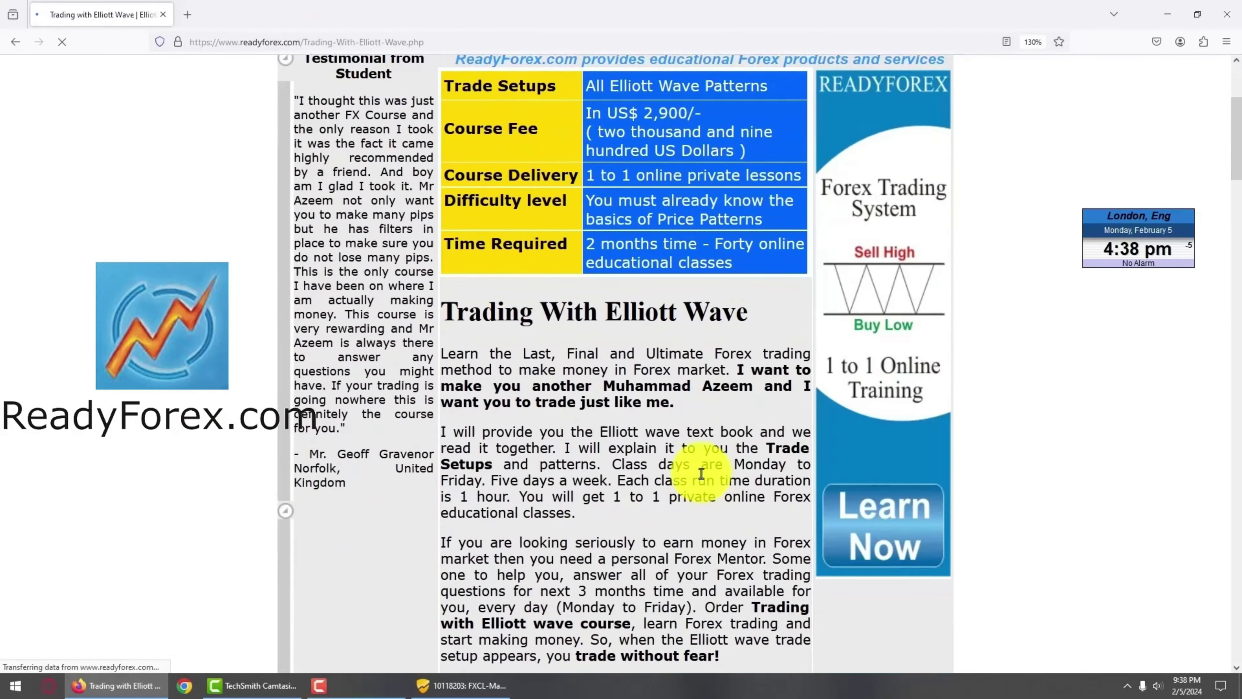
pyautogui.scroll(-3, 701, 474)
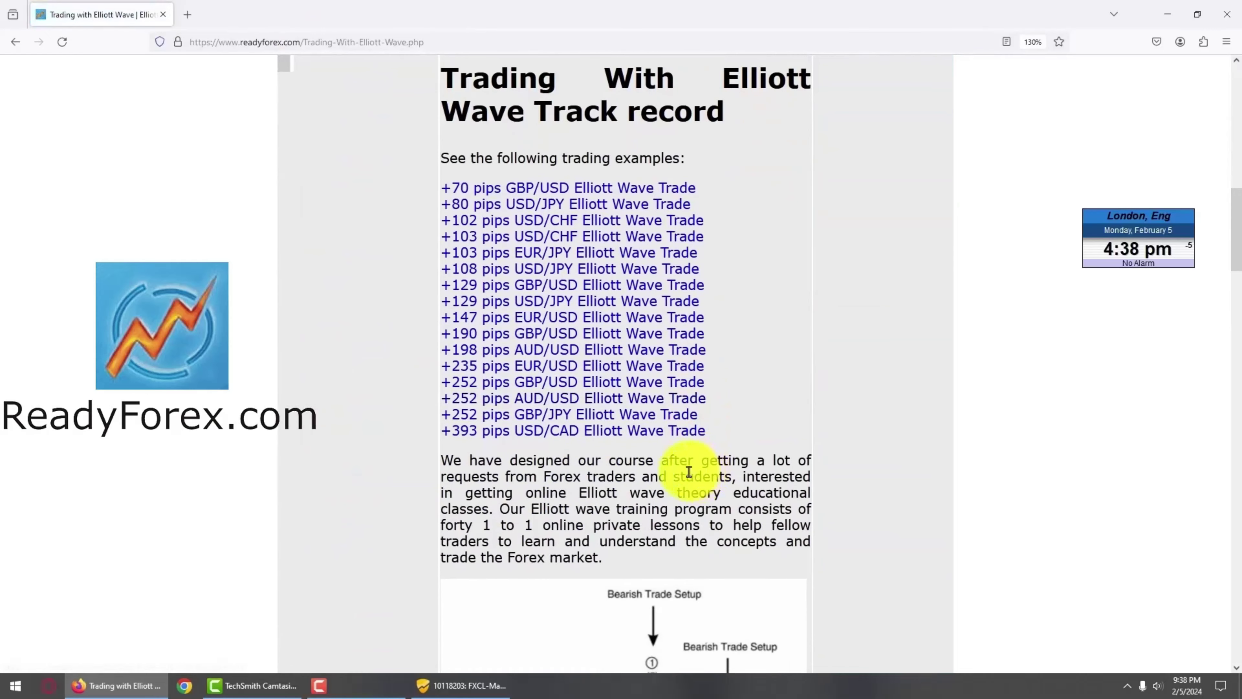